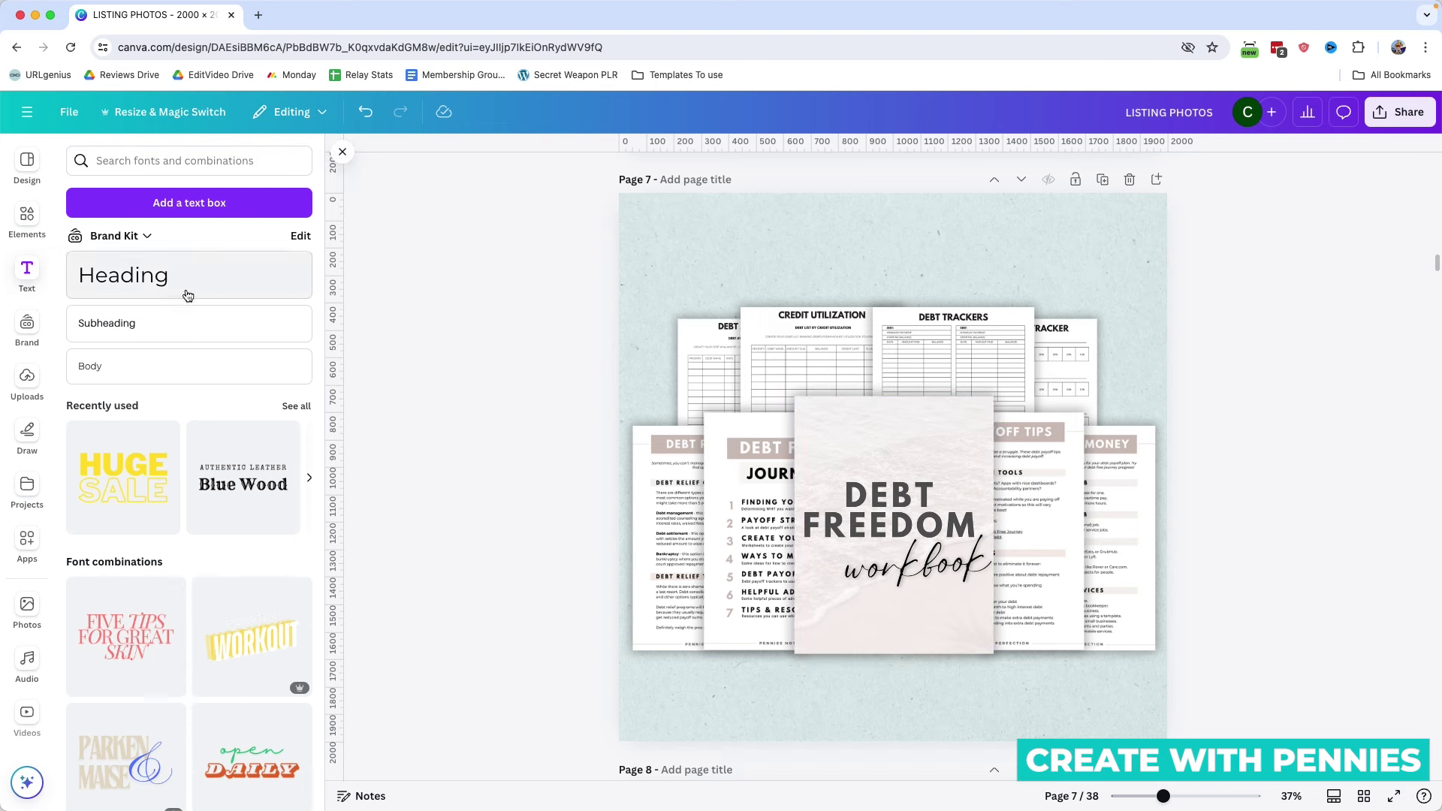
Step: Add a text box near the page top reading 'Create With Pennies'
{"action": "left_click", "coordinate": [22, 277]}
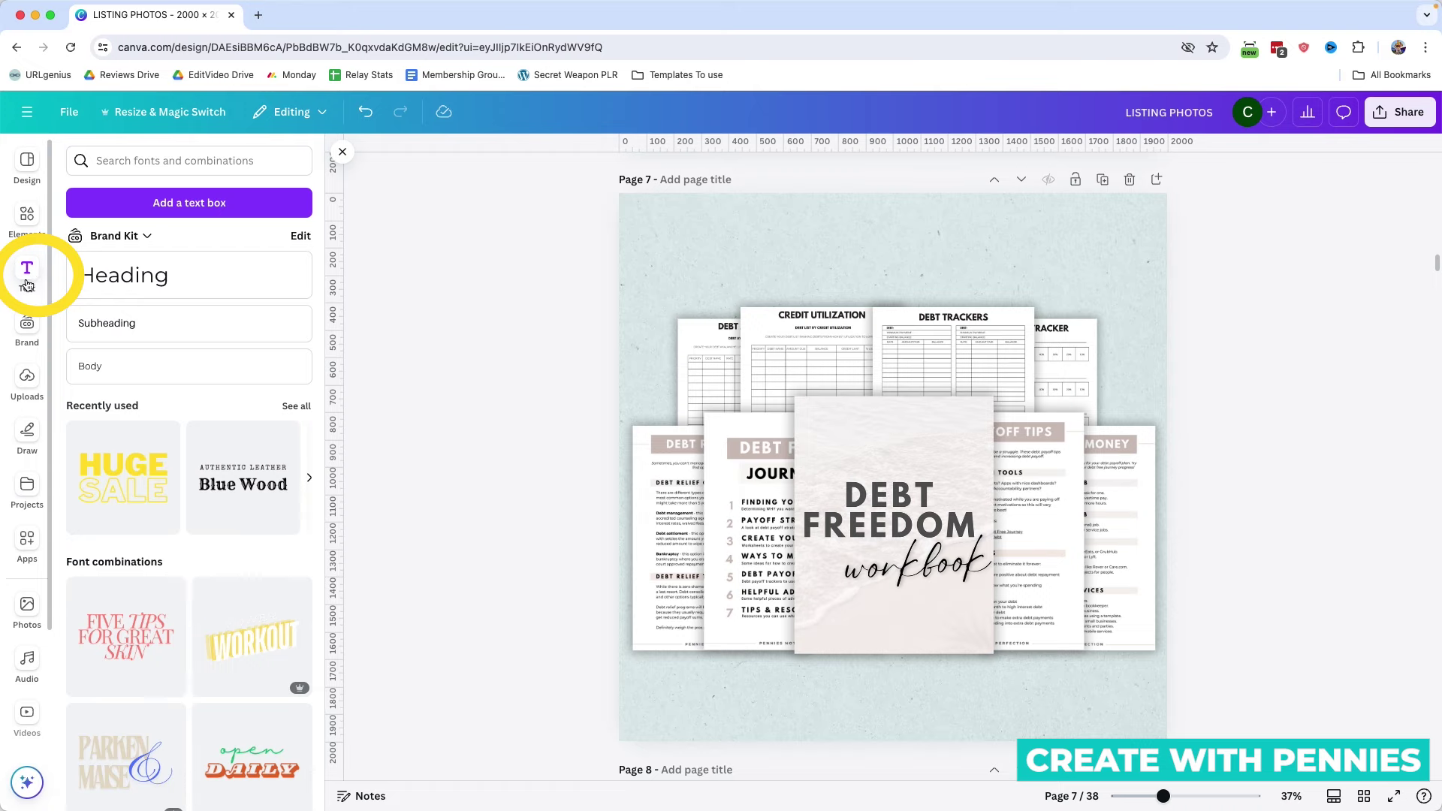
{"action": "left_click", "coordinate": [27, 278]}
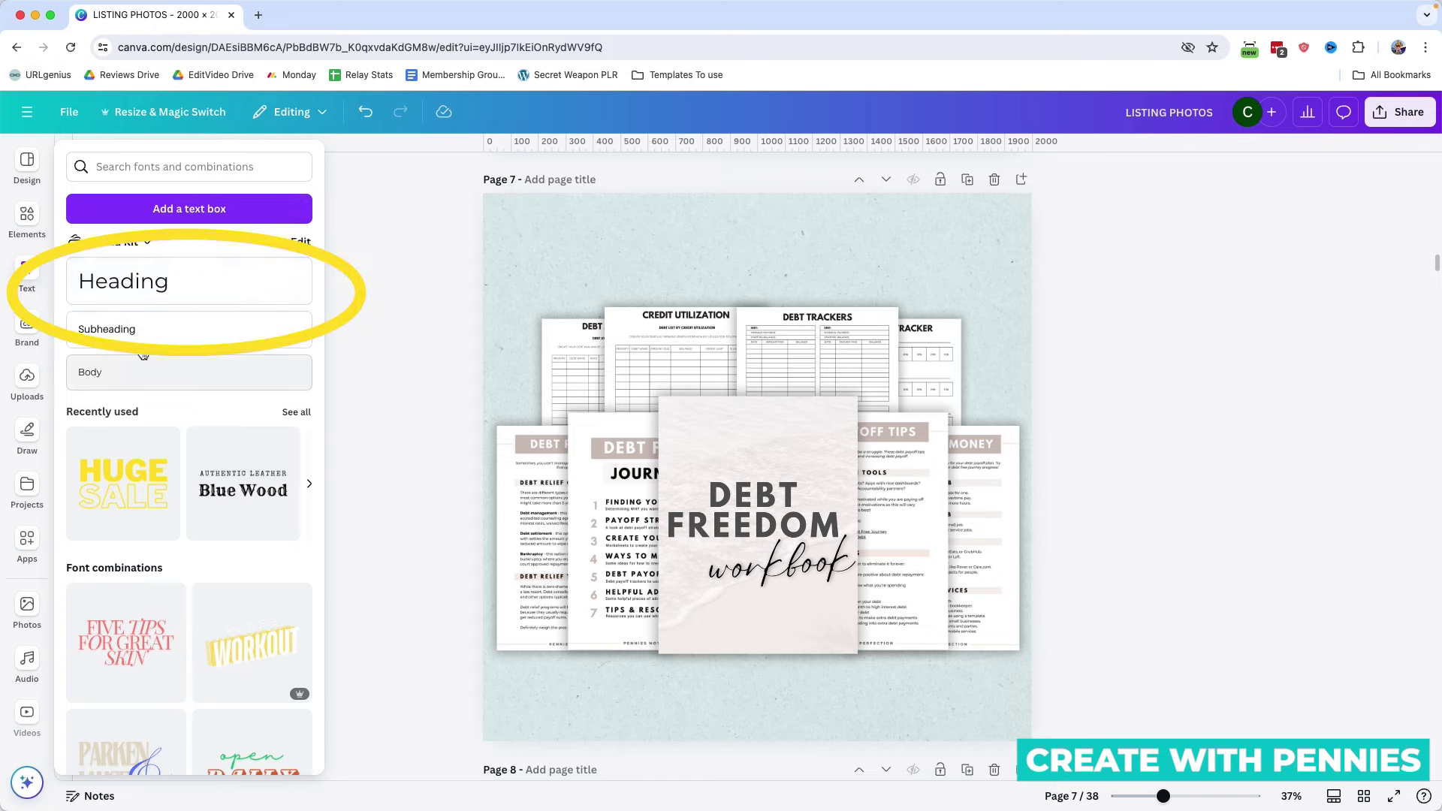
{"action": "left_click", "coordinate": [157, 211]}
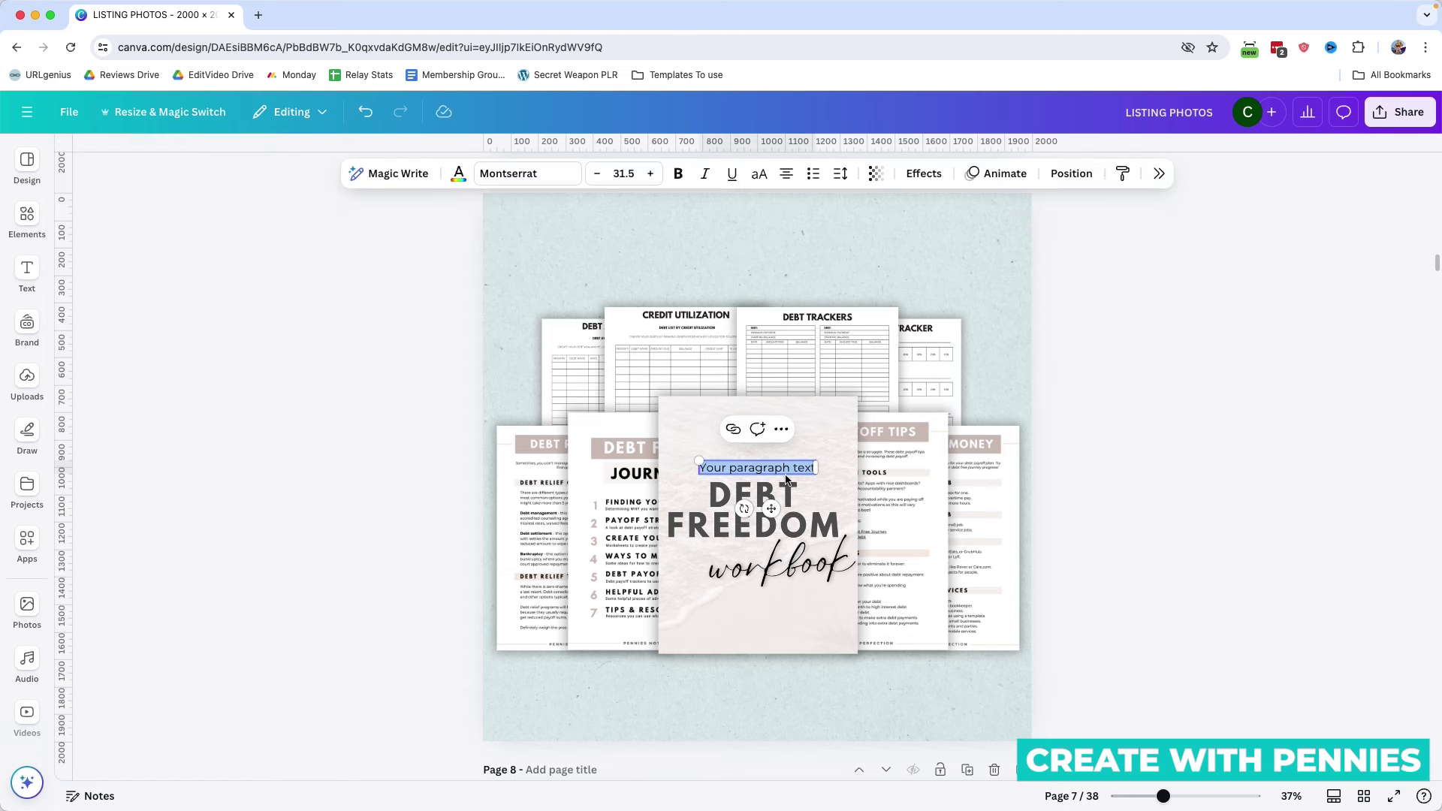
{"action": "left_click_drag", "start_coordinate": [775, 510], "coordinate": [764, 290]}
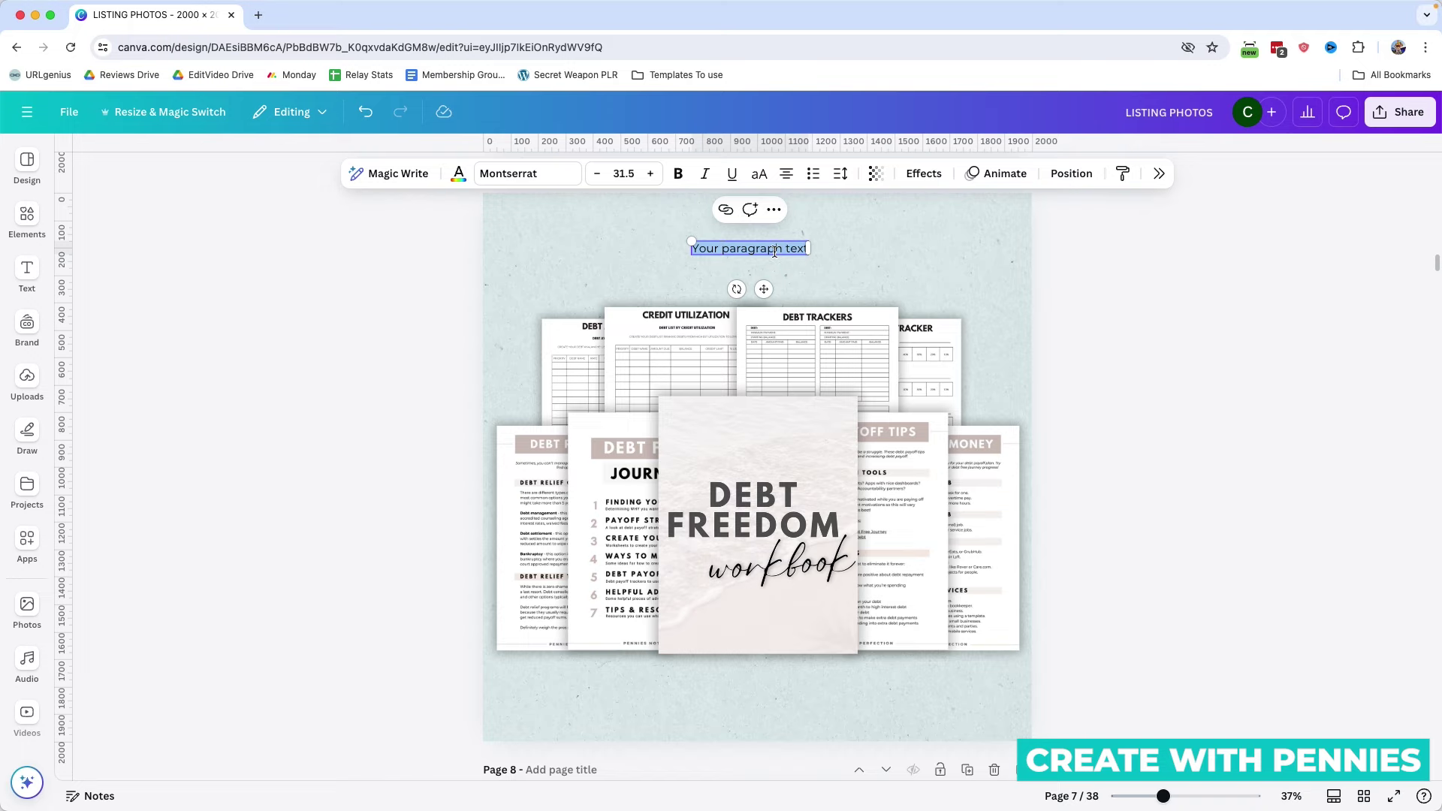
{"action": "type", "text": "Pe"}
{"action": "key", "text": "BackSpace"}
{"action": "key", "text": "BackSpace"}
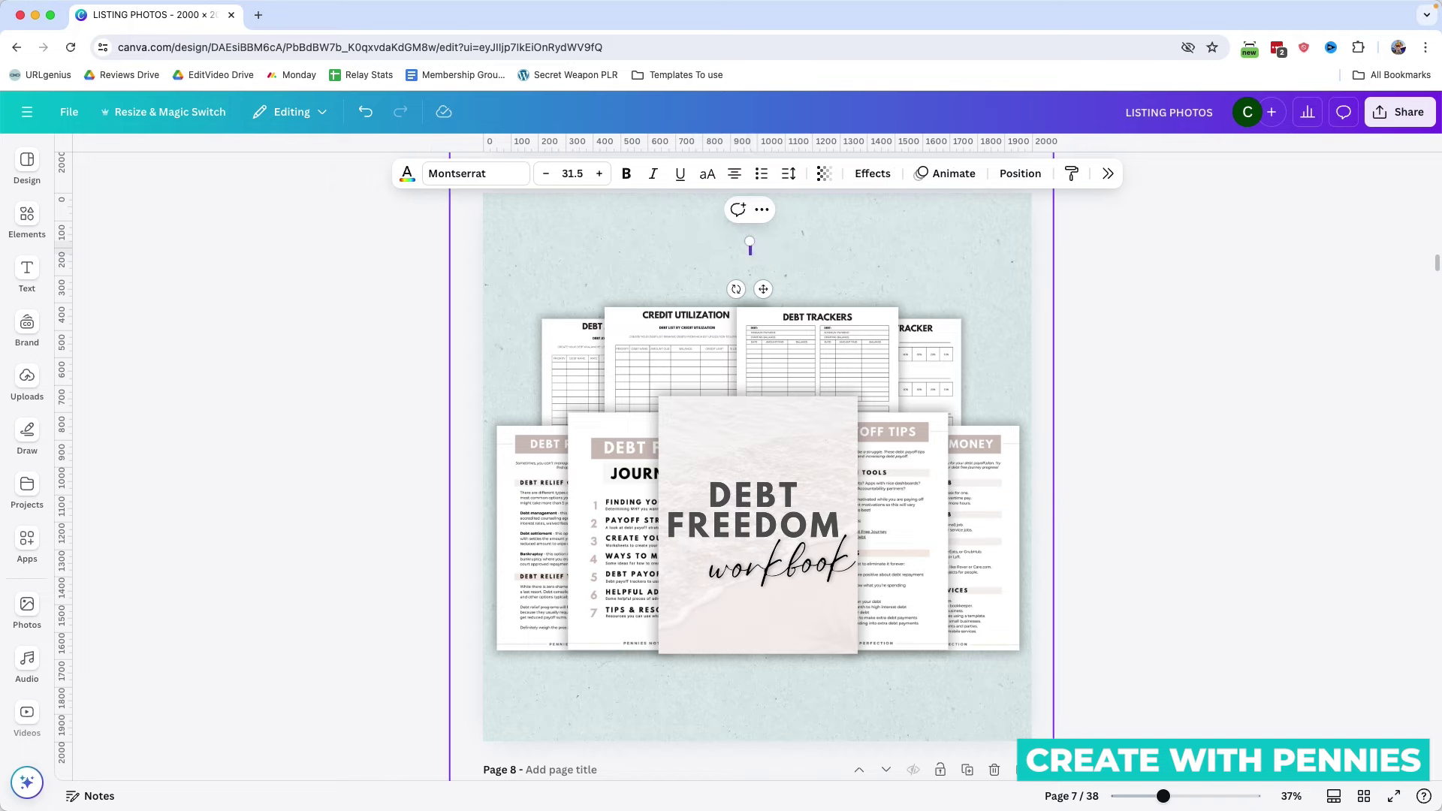
{"action": "type", "text": "Create W"}
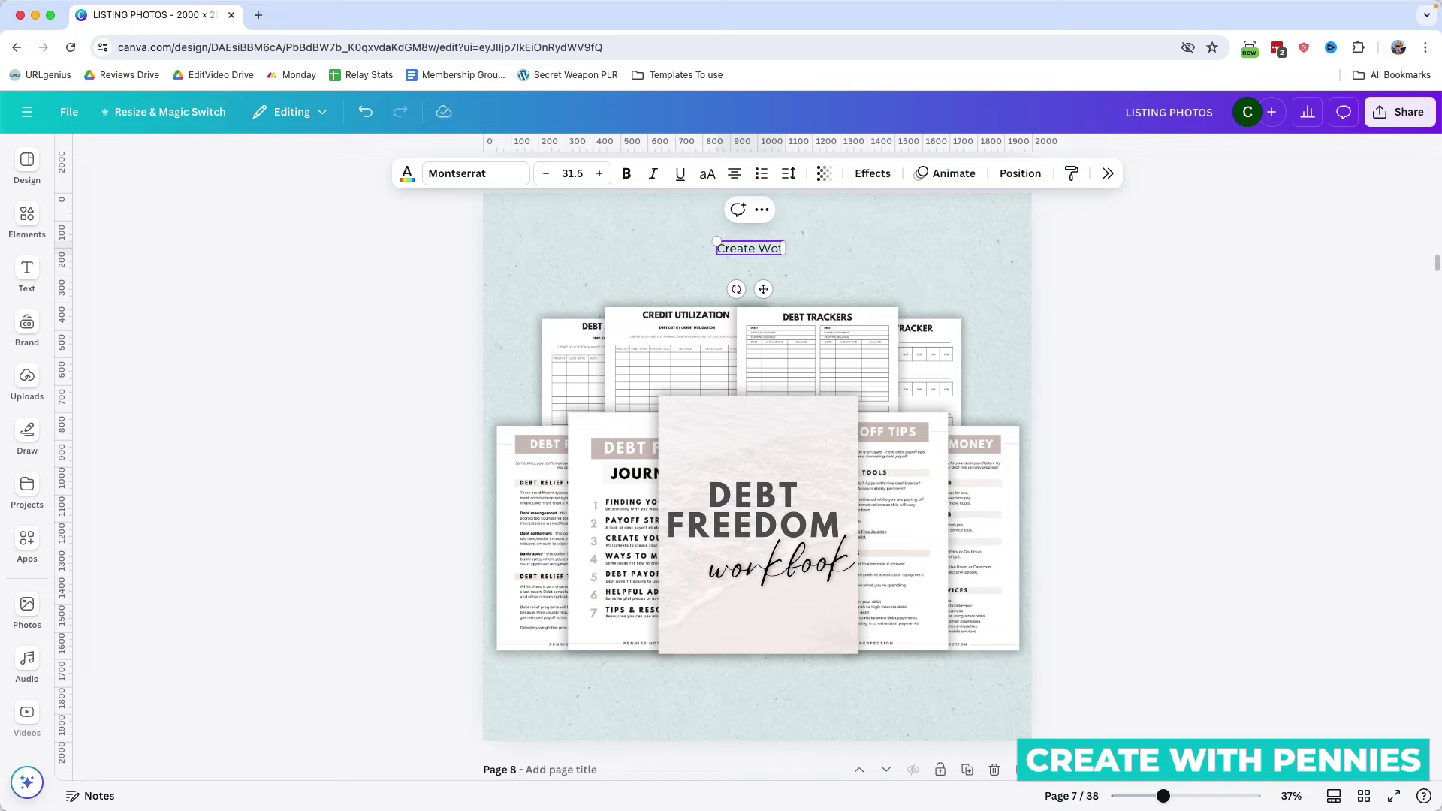
{"action": "type", "text": "ith Pennies"}
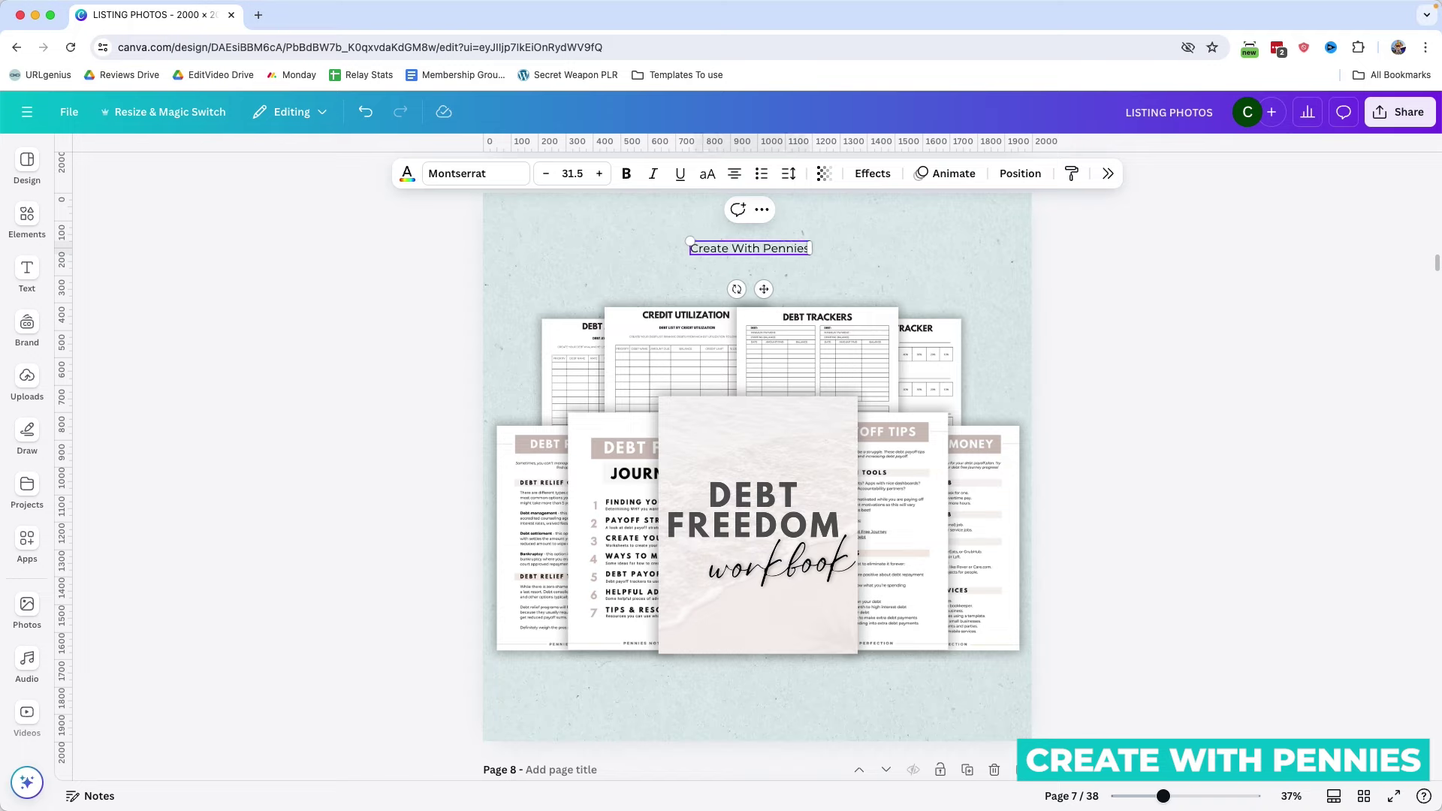
Step: Enlarge the text to span the page width and center it on the mockup
{"action": "left_click_drag", "start_coordinate": [690, 242], "coordinate": [538, 225]}
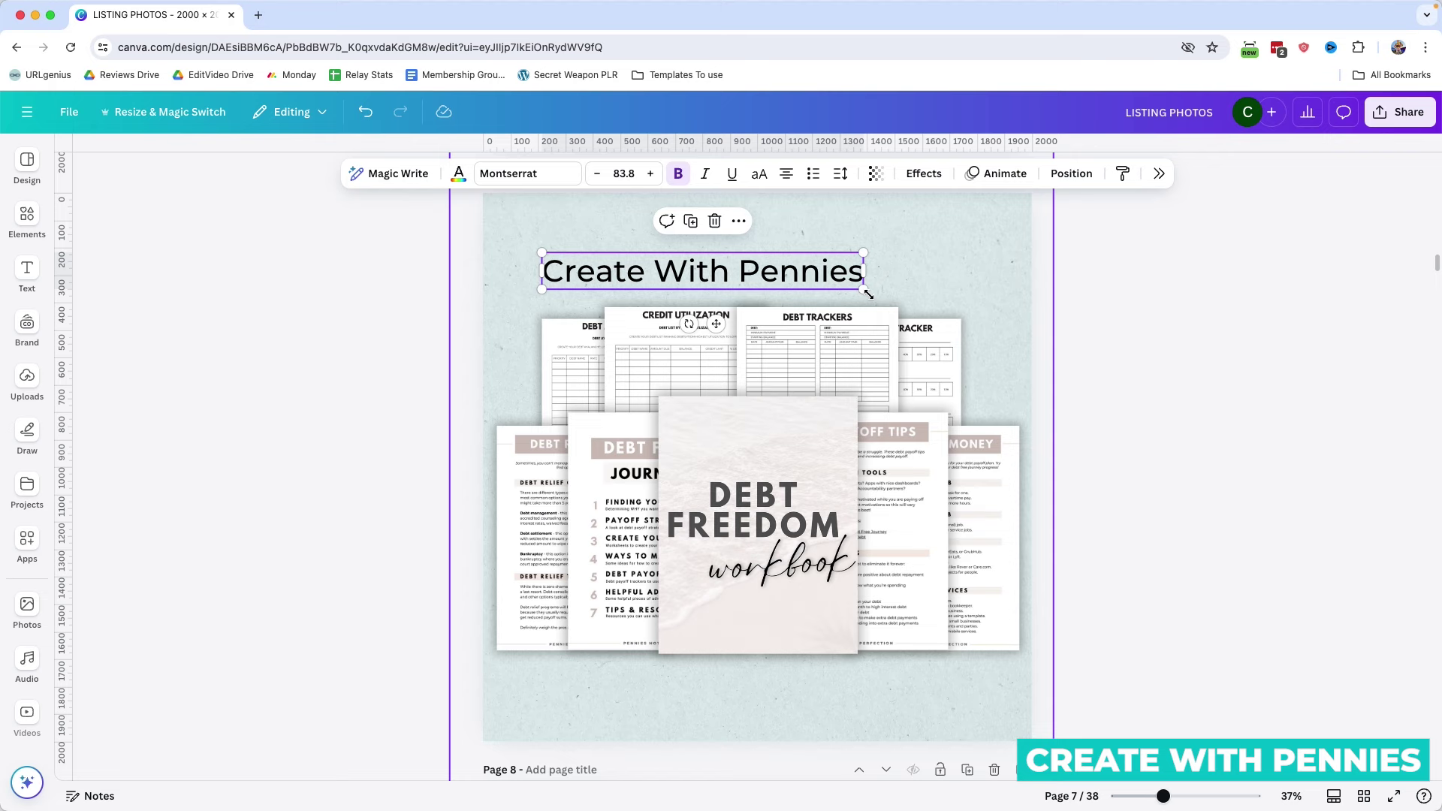
{"action": "left_click_drag", "start_coordinate": [865, 296], "coordinate": [1059, 352]}
{"action": "left_click_drag", "start_coordinate": [788, 284], "coordinate": [731, 325]}
{"action": "left_click", "coordinate": [1236, 315]}
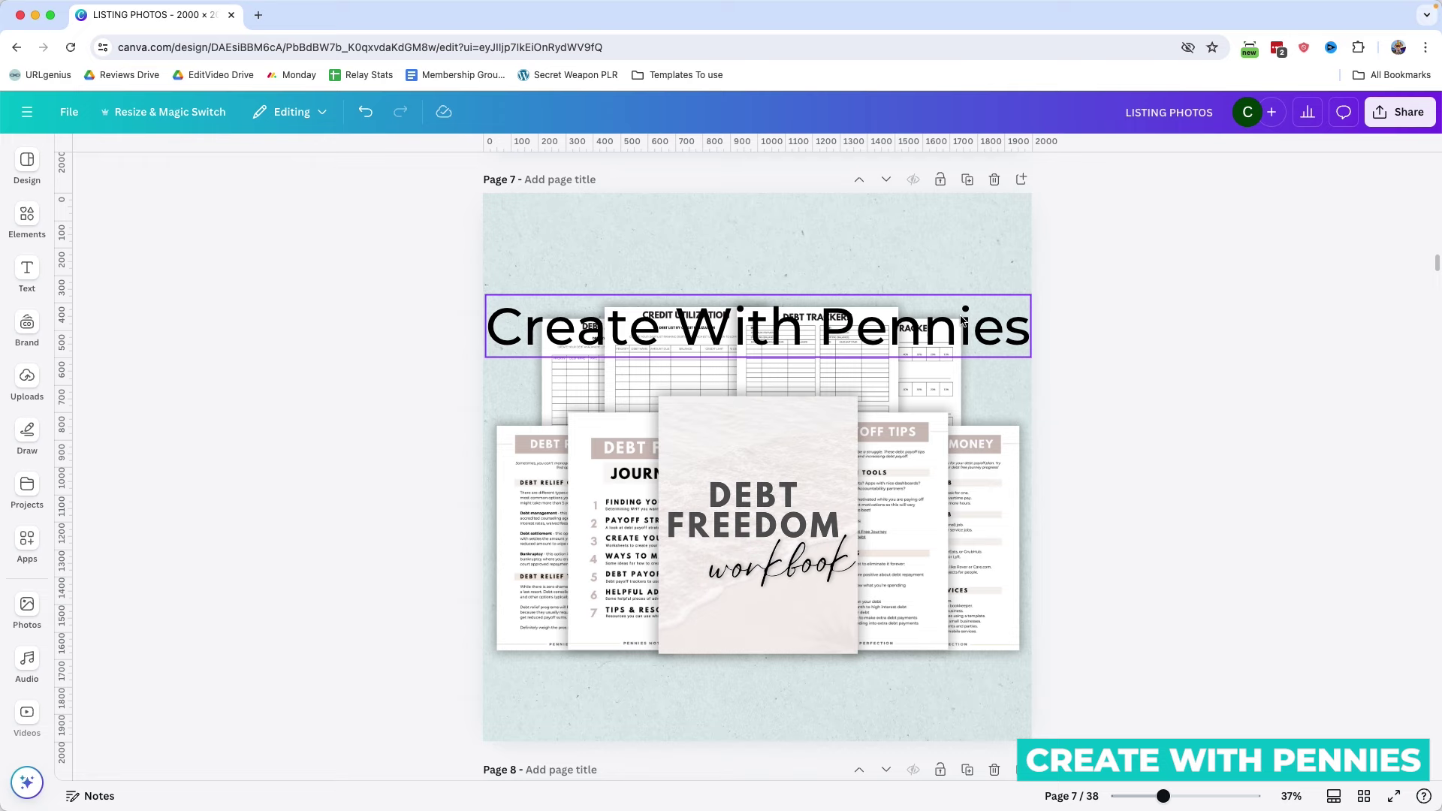
Step: Lower the Create With Pennies text's transparency from 63 down to about 8
{"action": "left_click", "coordinate": [962, 322]}
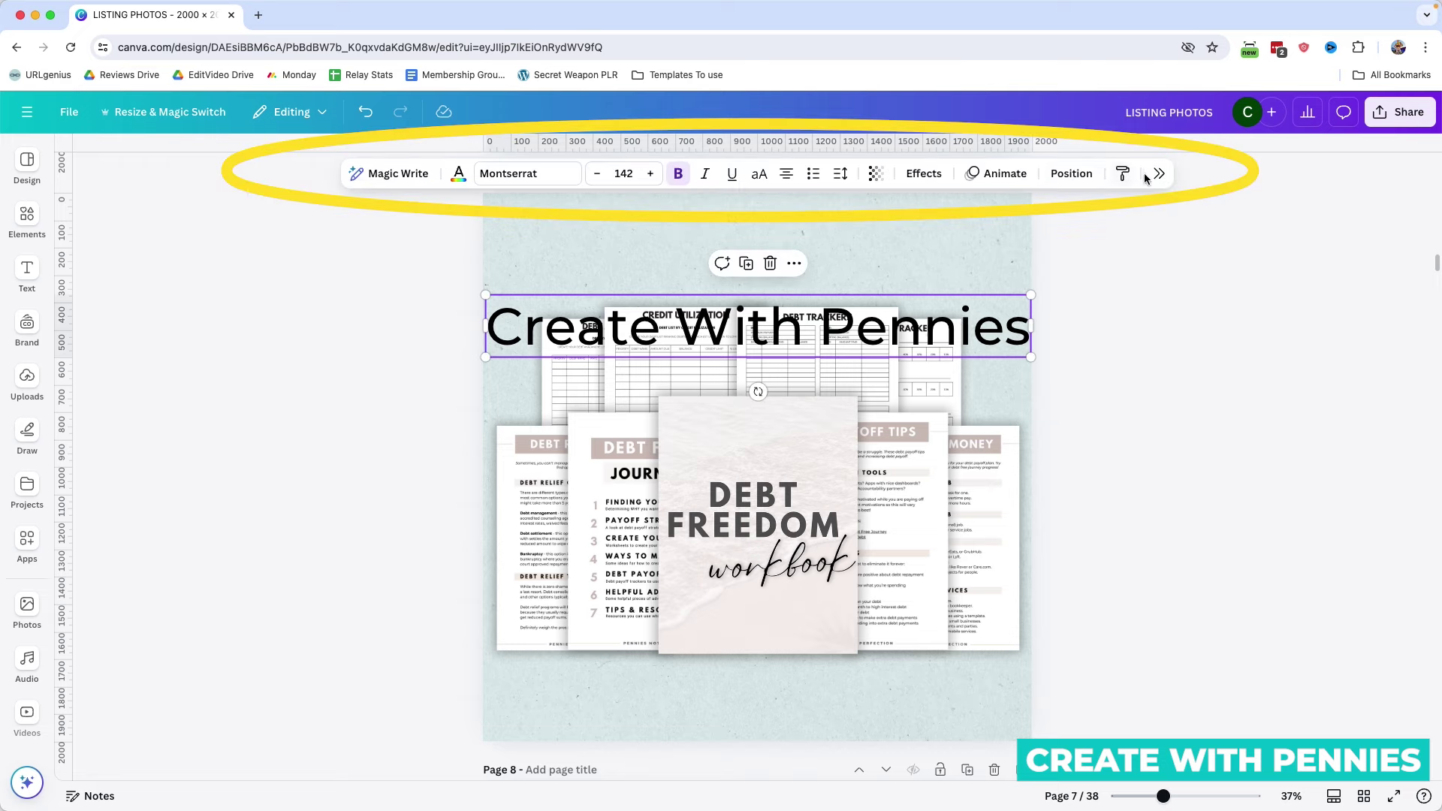
{"action": "left_click", "coordinate": [876, 176]}
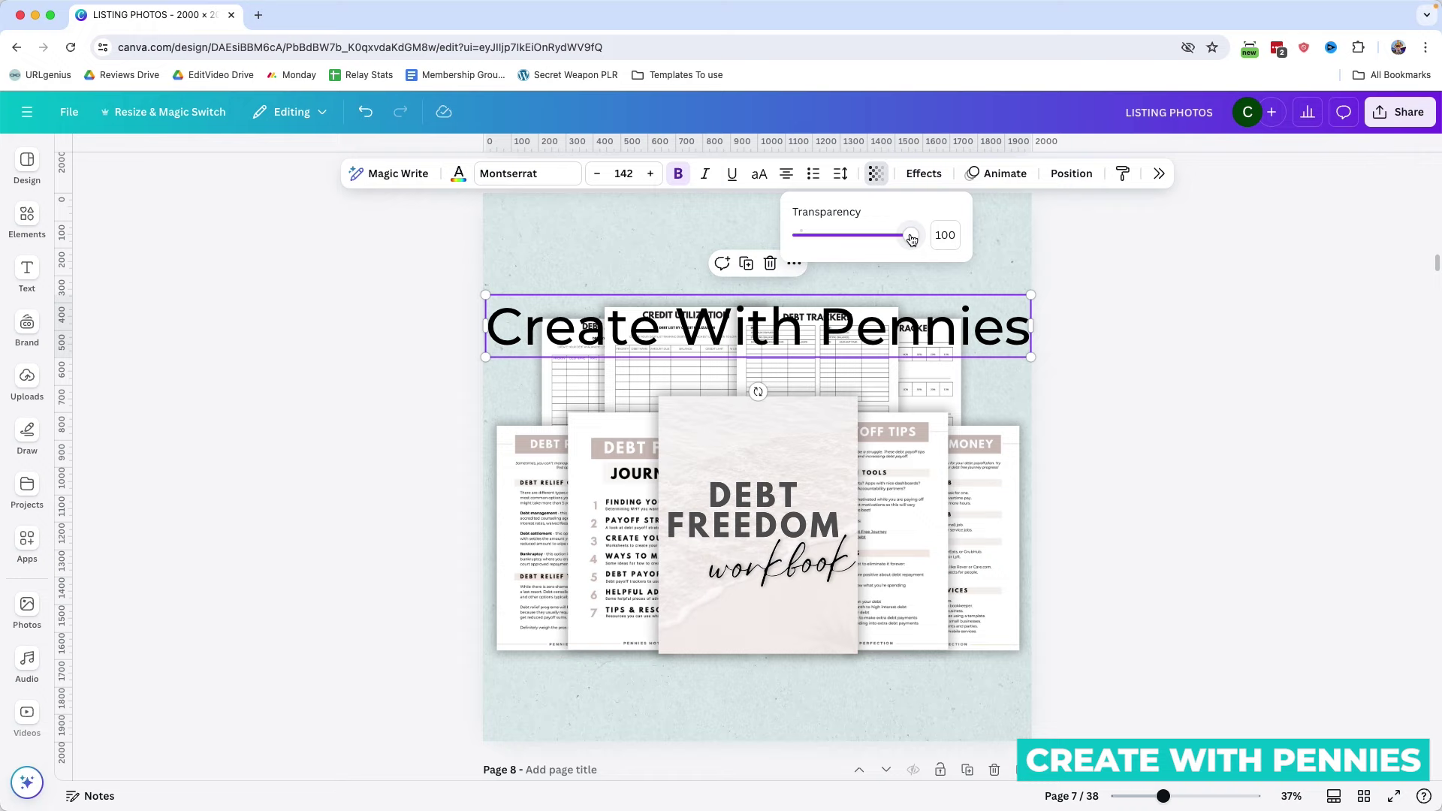
{"action": "left_click_drag", "start_coordinate": [911, 235], "coordinate": [827, 245]}
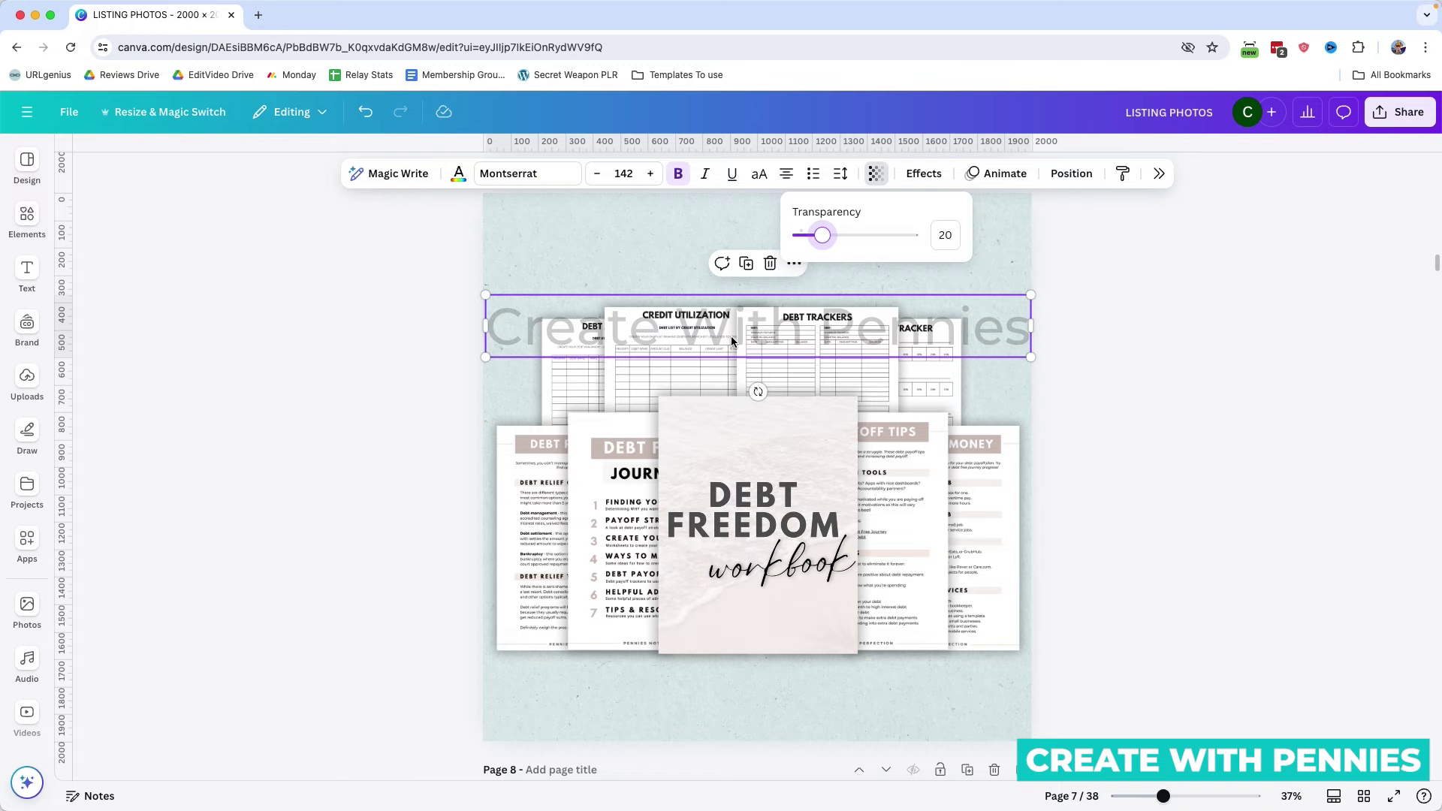
{"action": "left_click_drag", "start_coordinate": [821, 237], "coordinate": [808, 241]}
Step: Shrink the faint text and place it at the page's top-left
{"action": "left_click", "coordinate": [1031, 273]}
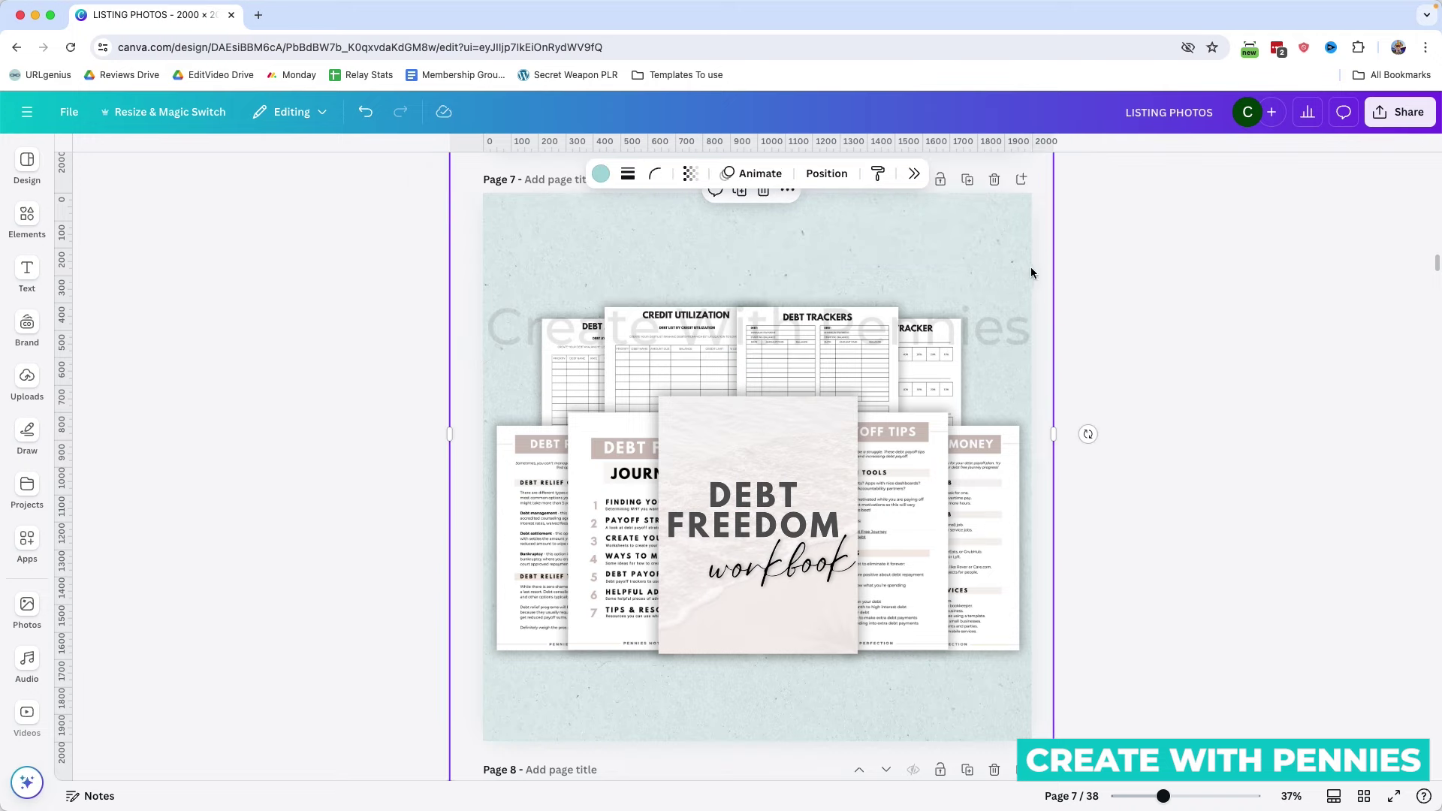
{"action": "left_click", "coordinate": [980, 340]}
{"action": "left_click_drag", "start_coordinate": [1033, 296], "coordinate": [608, 239]}
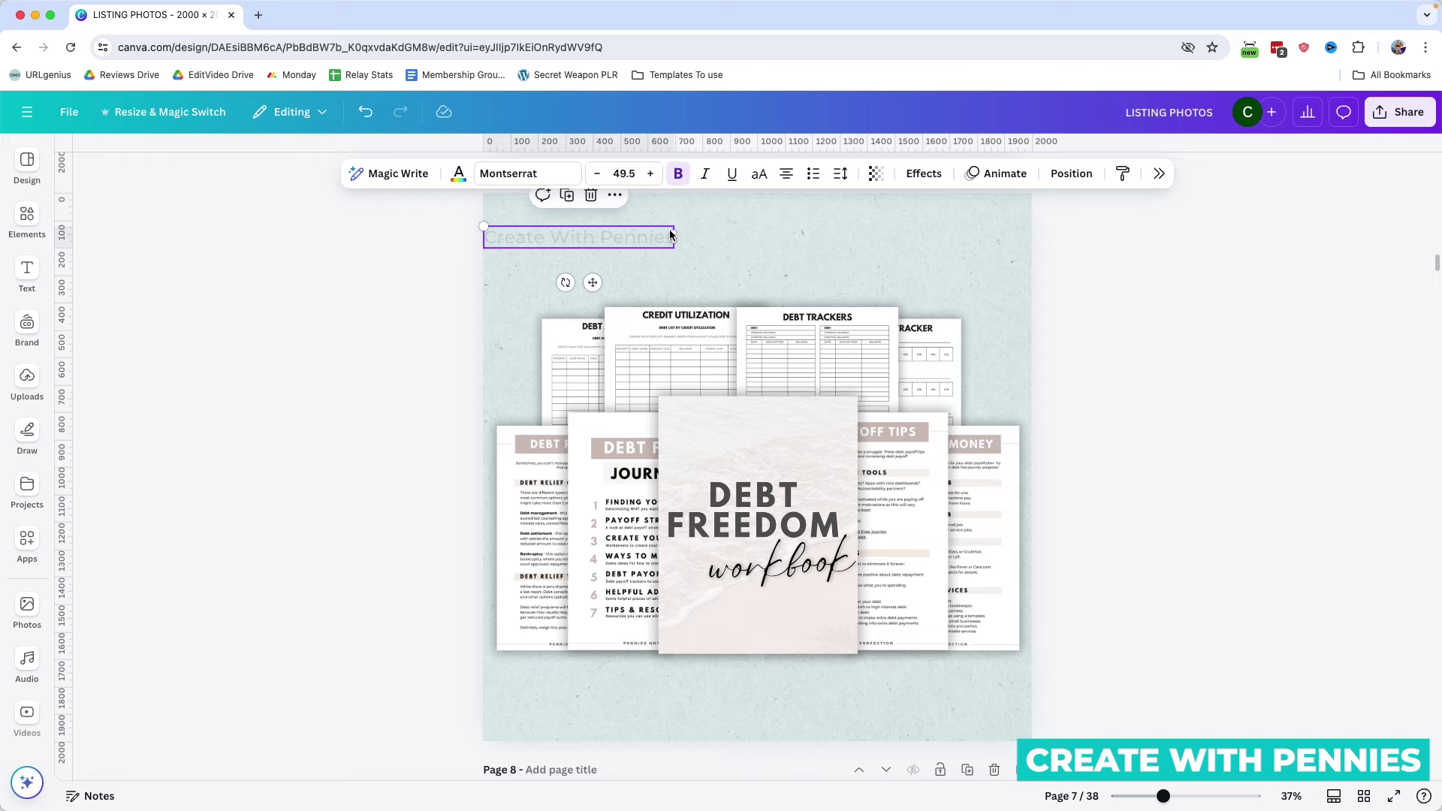
{"action": "left_click_drag", "start_coordinate": [483, 223], "coordinate": [525, 238]}
Step: Copy the text and paste two copies, lining all three up in a row
{"action": "right_click", "coordinate": [609, 242]}
{"action": "left_click", "coordinate": [723, 236]}
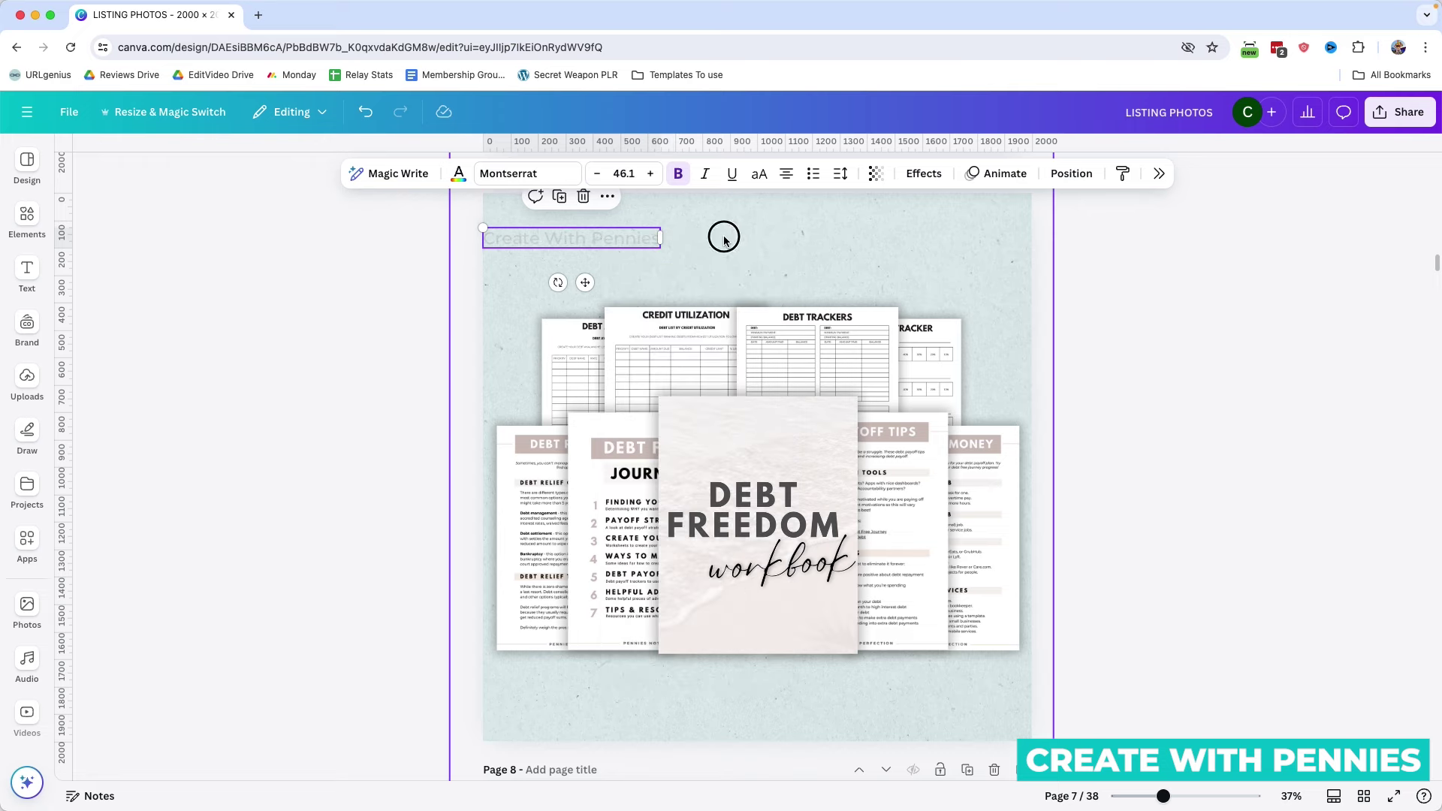
{"action": "right_click", "coordinate": [711, 239]}
{"action": "left_click", "coordinate": [761, 317]}
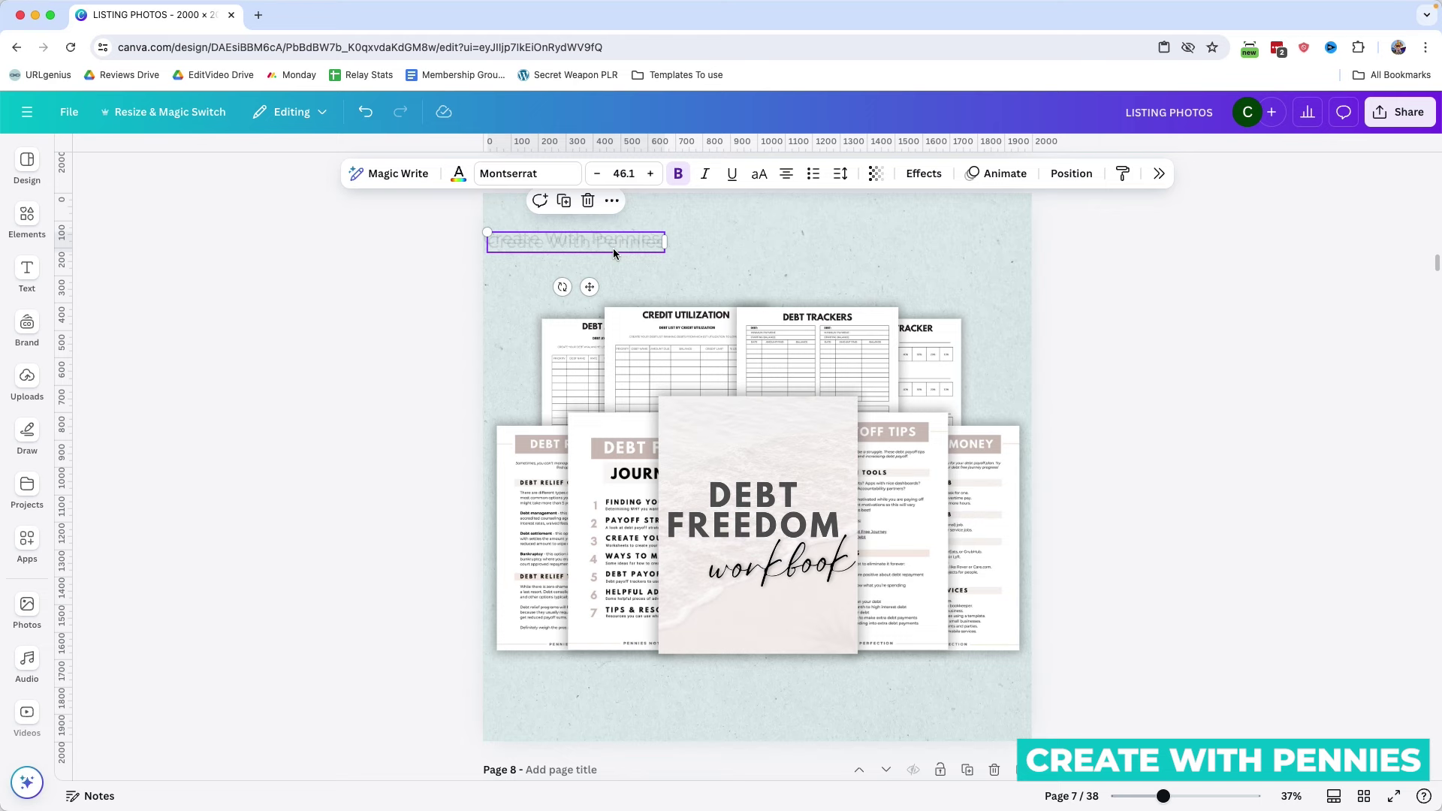
{"action": "left_click_drag", "start_coordinate": [617, 240], "coordinate": [795, 240]}
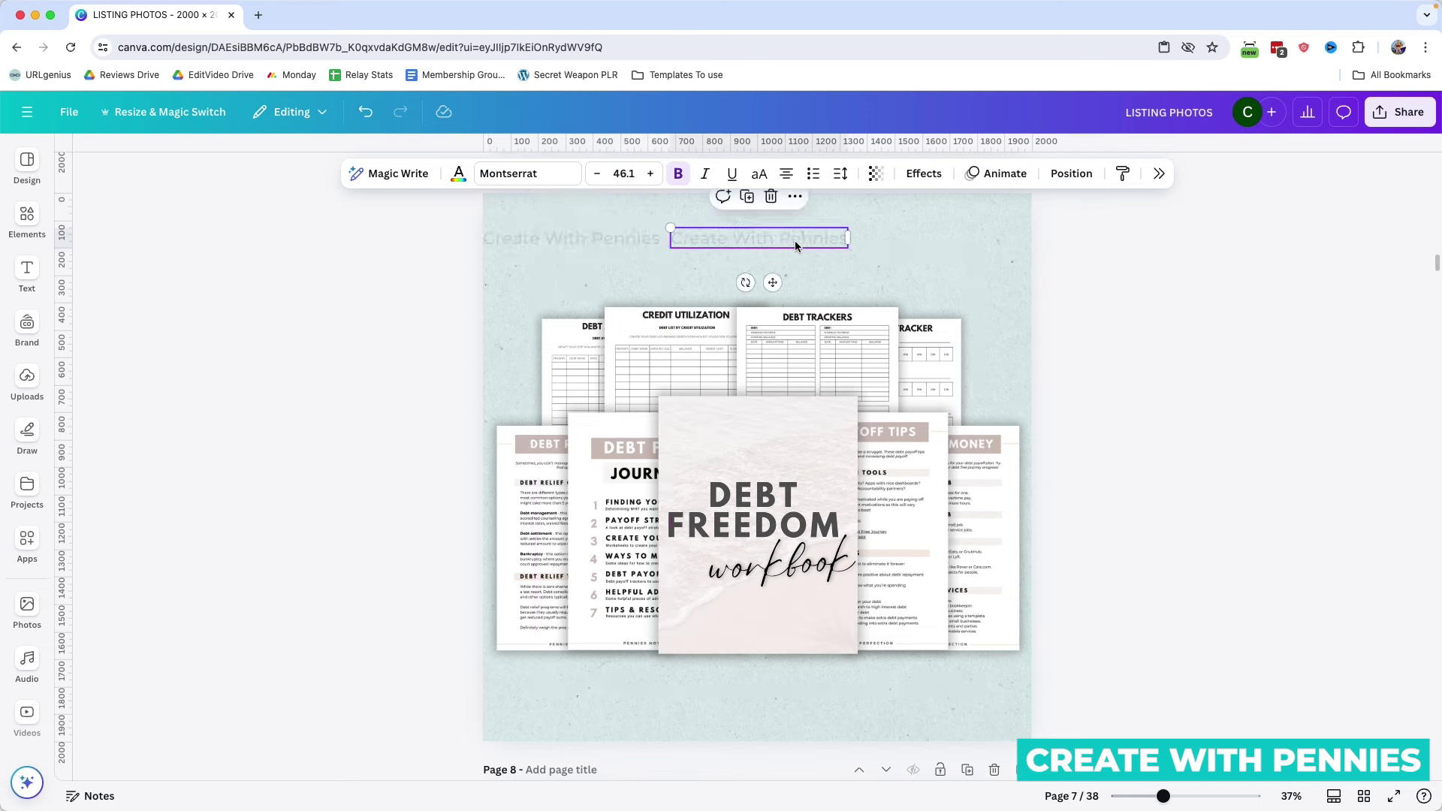
{"action": "right_click", "coordinate": [904, 241]}
{"action": "left_click", "coordinate": [937, 320]}
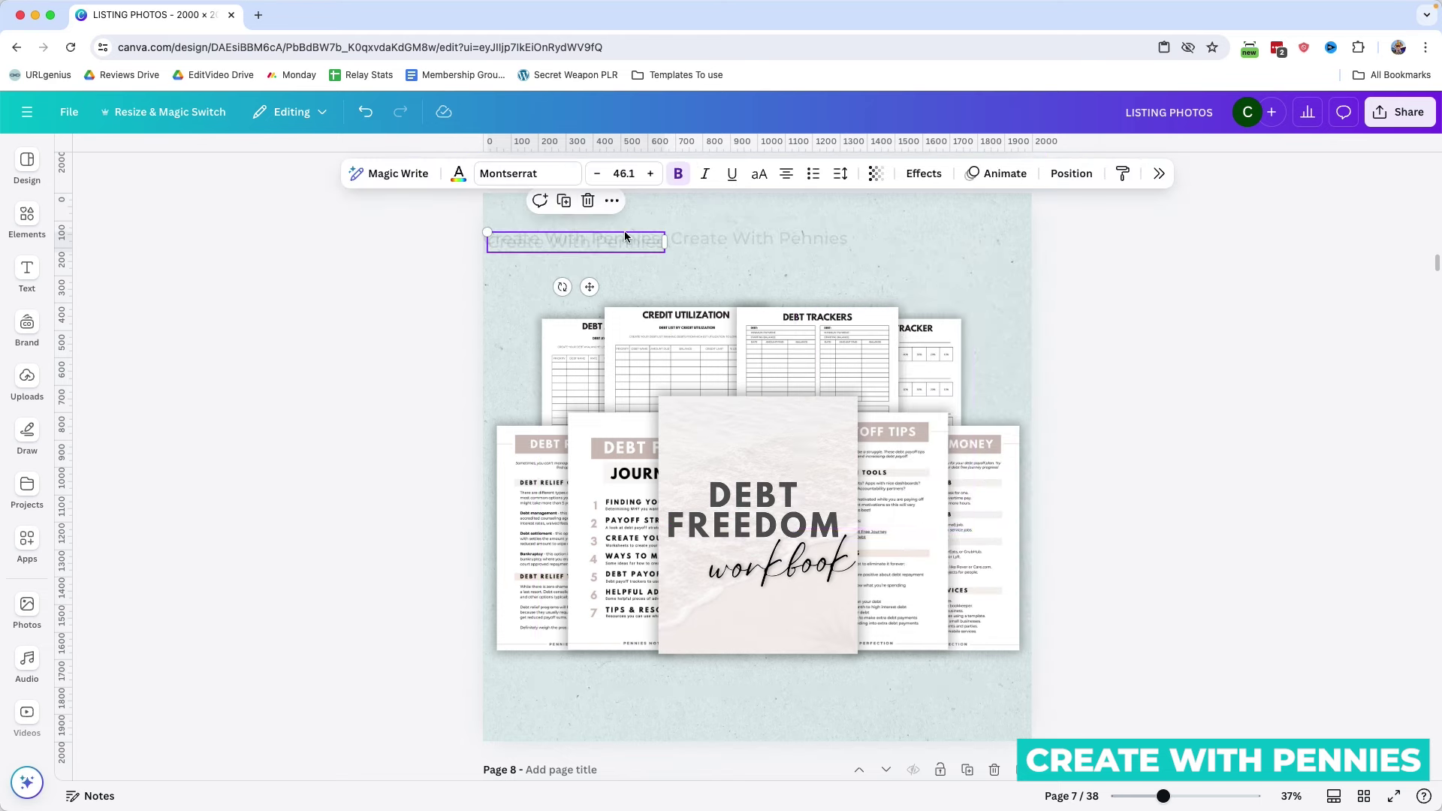
{"action": "left_click_drag", "start_coordinate": [624, 241], "coordinate": [795, 242]}
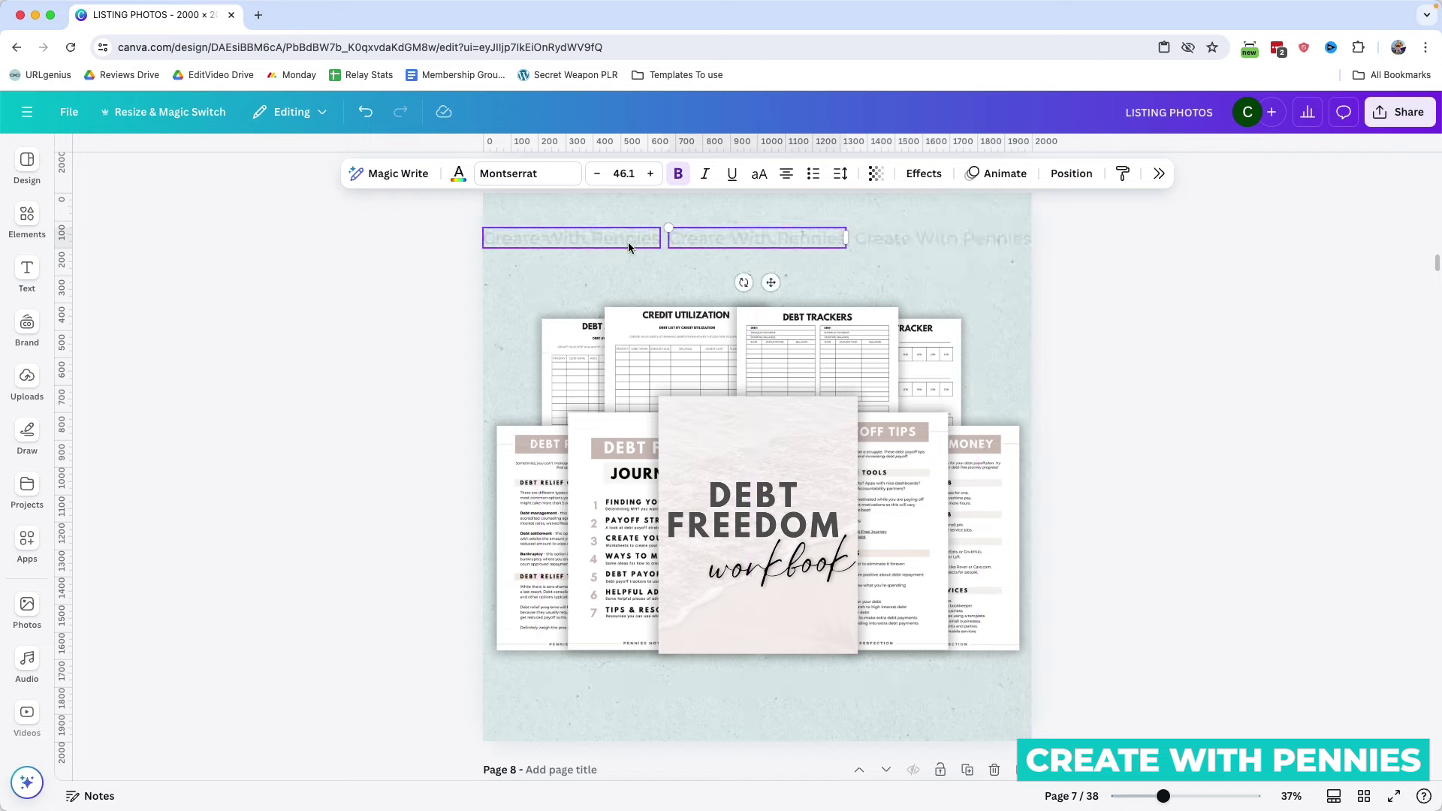
Step: Select all three Create With Pennies copies and group them
{"action": "left_click", "coordinate": [628, 242], "text": "shift"}
{"action": "left_click", "coordinate": [901, 242], "text": "shift"}
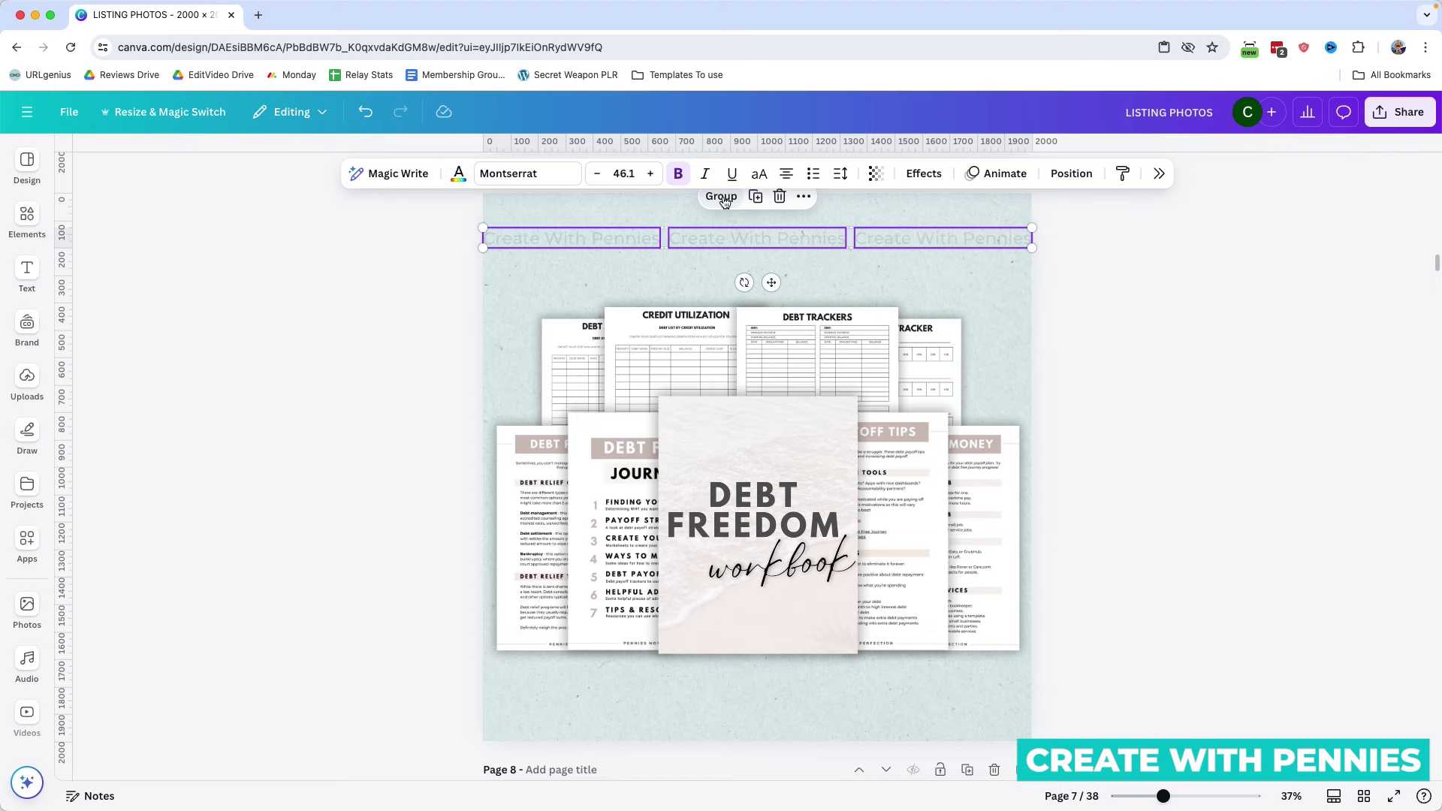
{"action": "left_click", "coordinate": [723, 198]}
Step: Copy the grouped watermark row and paste a second row below it
{"action": "left_click", "coordinate": [952, 237]}
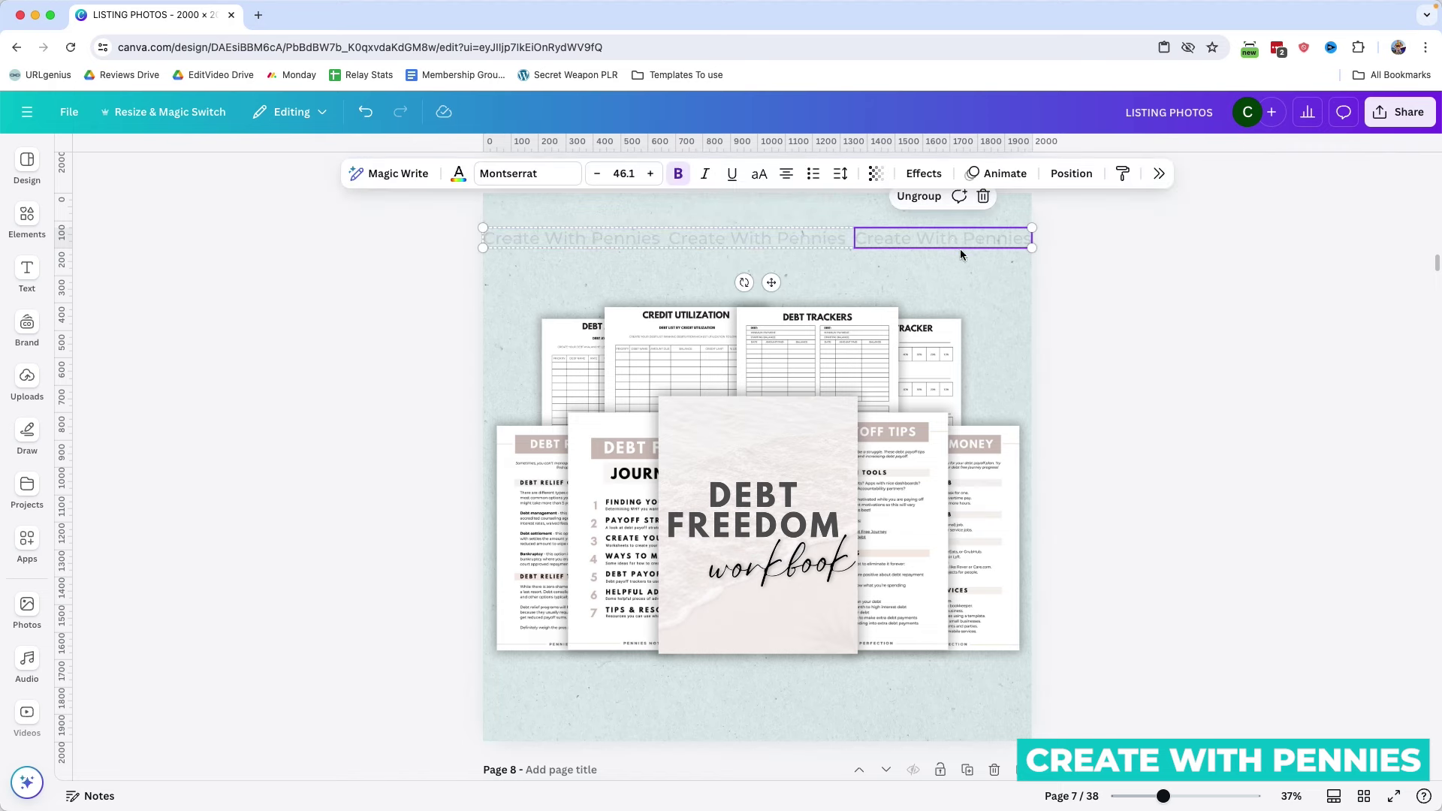
{"action": "right_click", "coordinate": [774, 242]}
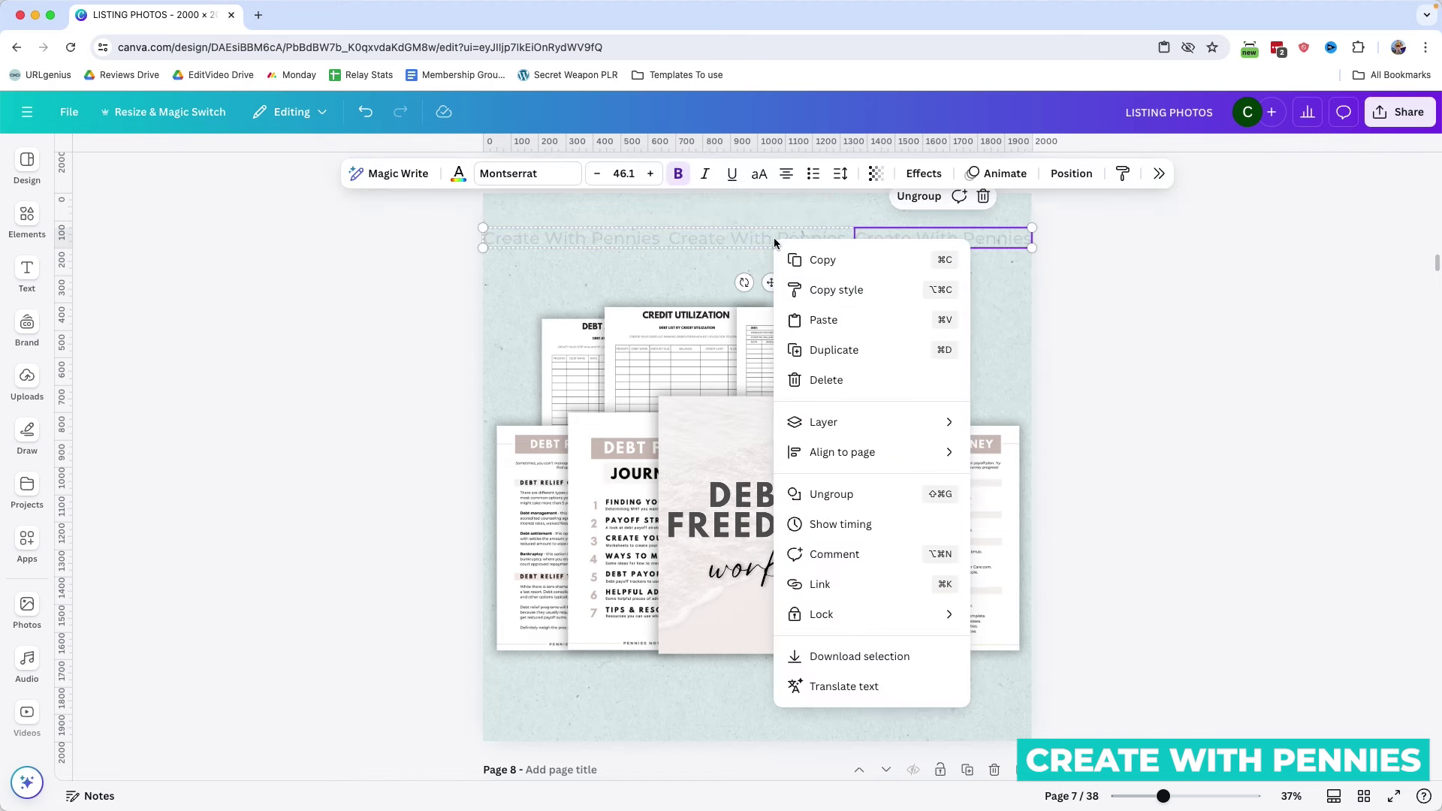
{"action": "left_click", "coordinate": [794, 257]}
{"action": "left_click", "coordinate": [894, 275]}
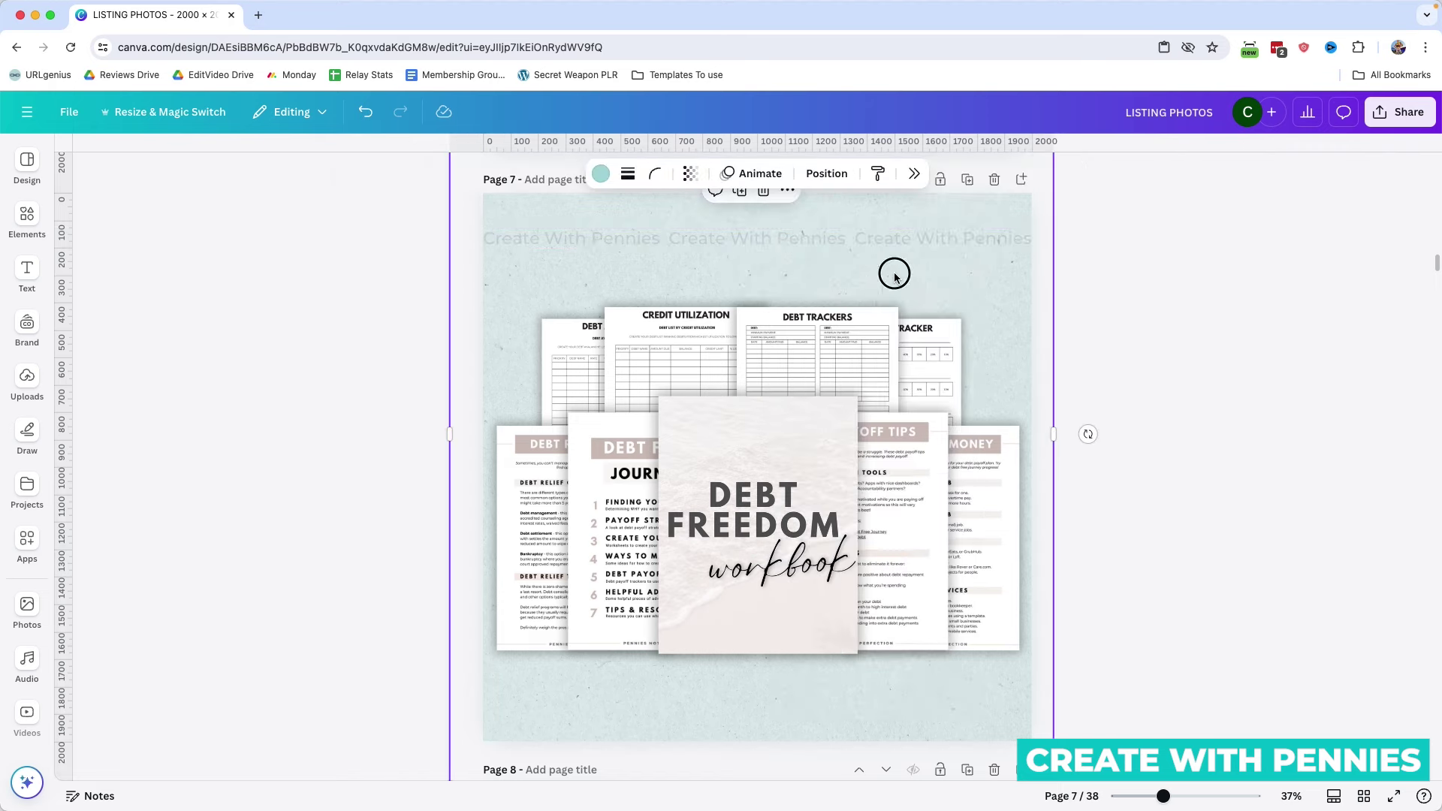
{"action": "right_click", "coordinate": [821, 280]}
{"action": "left_click", "coordinate": [877, 355]}
{"action": "left_click_drag", "start_coordinate": [781, 246], "coordinate": [781, 353]}
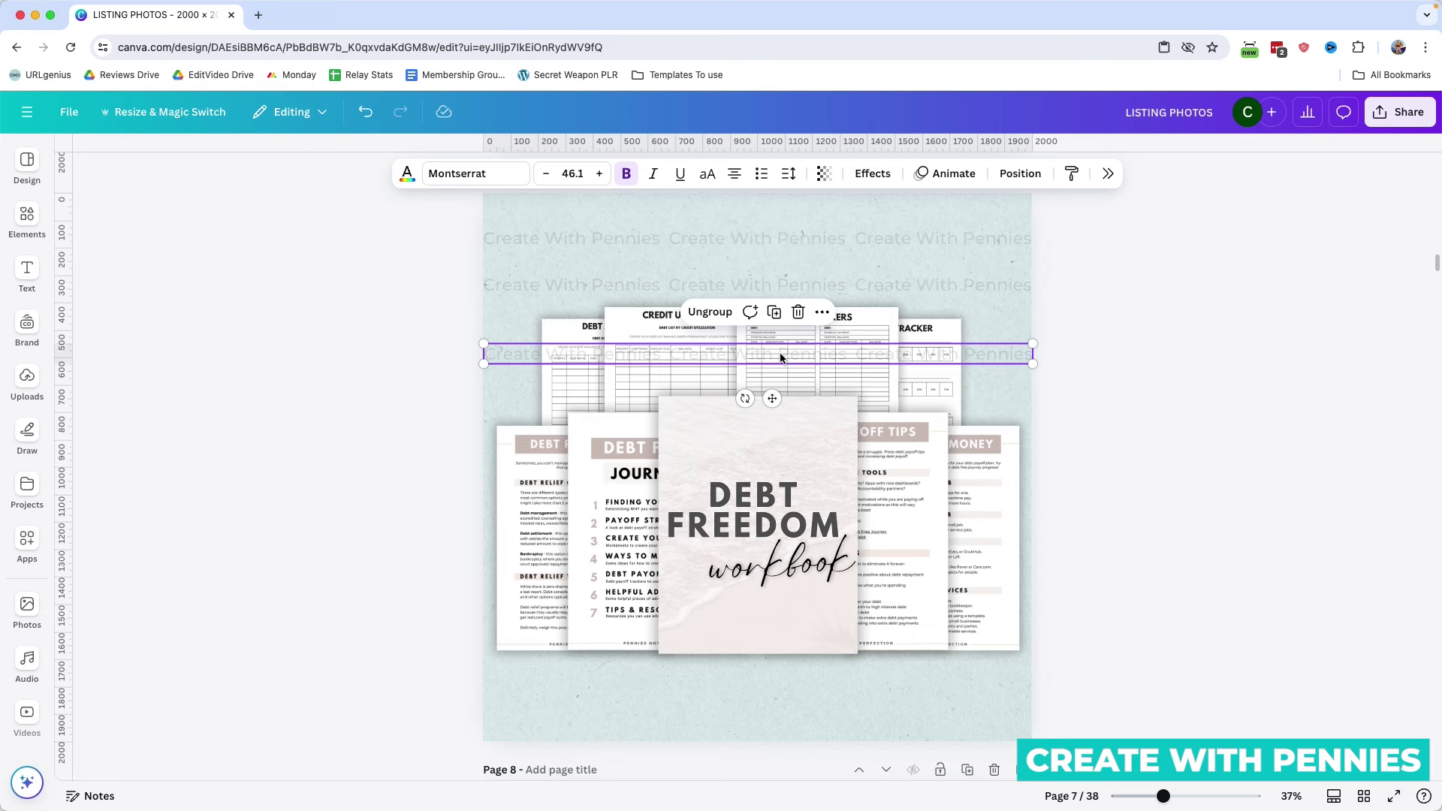
Step: Paste five more watermark rows, stacking them down to the bottom of the mockup
{"action": "key", "text": "ctrl+v"}
{"action": "left_click_drag", "start_coordinate": [808, 290], "coordinate": [806, 395]}
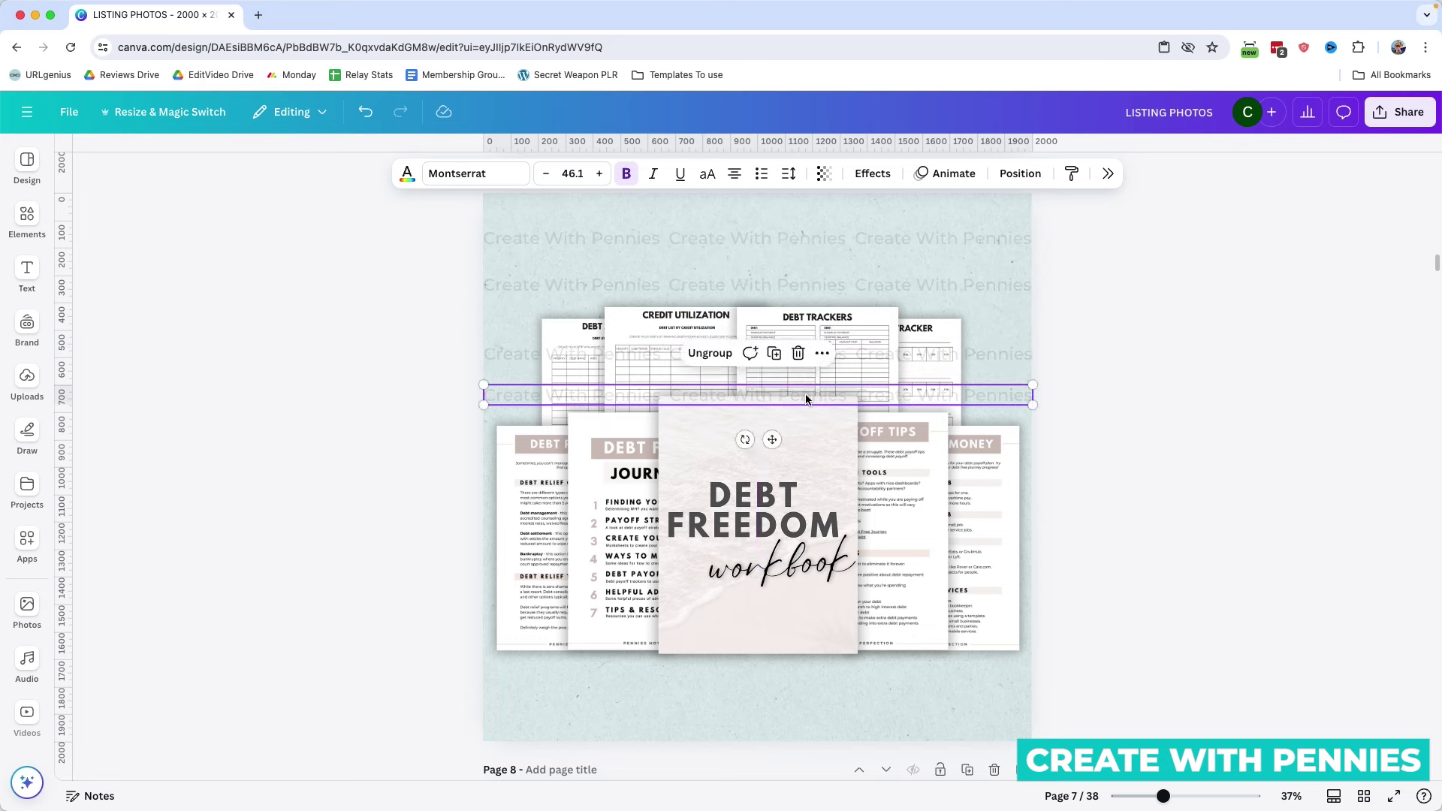
{"action": "key", "text": "ctrl+v"}
{"action": "left_click_drag", "start_coordinate": [789, 291], "coordinate": [789, 454]}
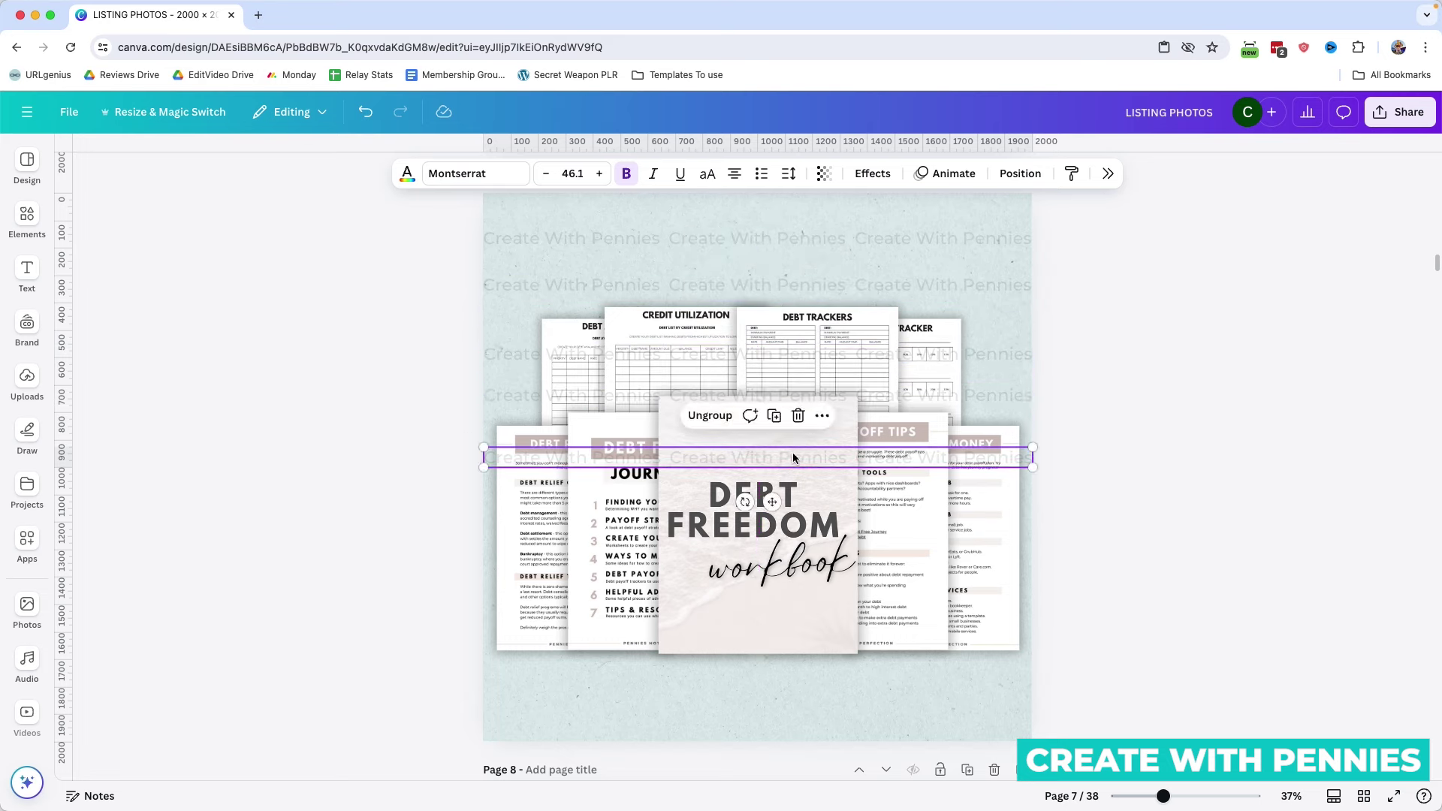
{"action": "key", "text": "ctrl+v"}
{"action": "left_click_drag", "start_coordinate": [774, 293], "coordinate": [767, 521]}
{"action": "key", "text": "ctrl+v"}
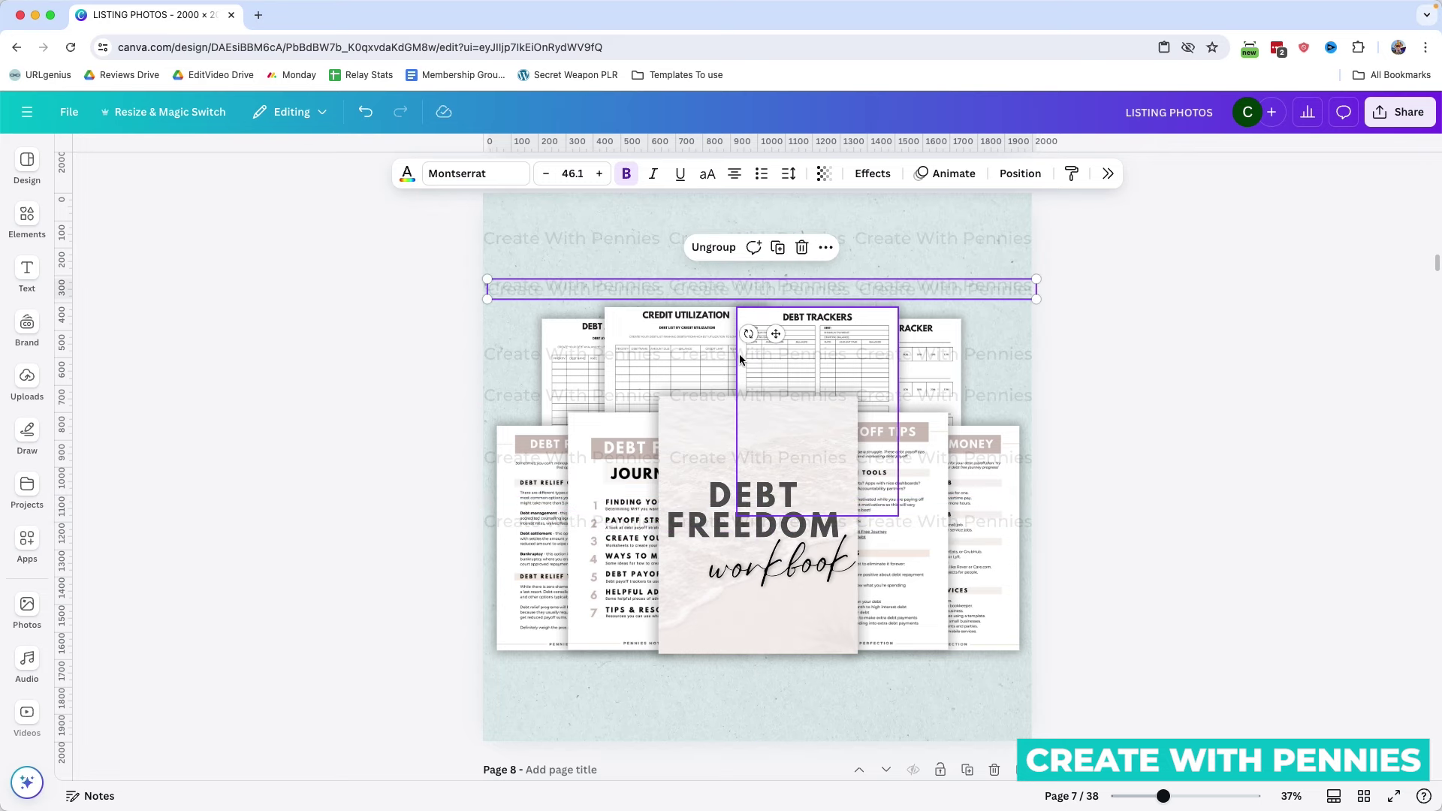
{"action": "left_click_drag", "start_coordinate": [740, 287], "coordinate": [724, 605]}
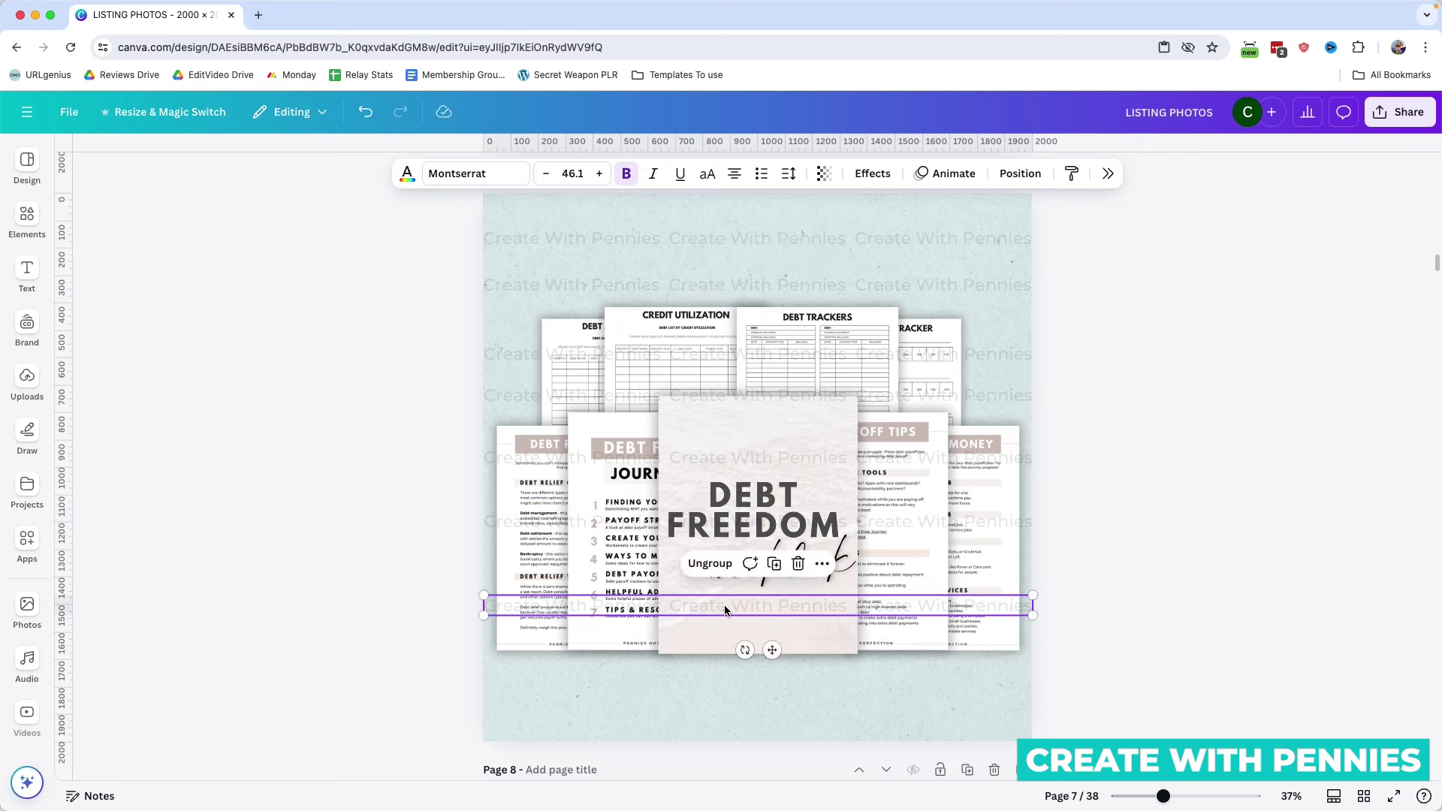
{"action": "key", "text": "ctrl+v"}
{"action": "left_click_drag", "start_coordinate": [689, 295], "coordinate": [685, 664]}
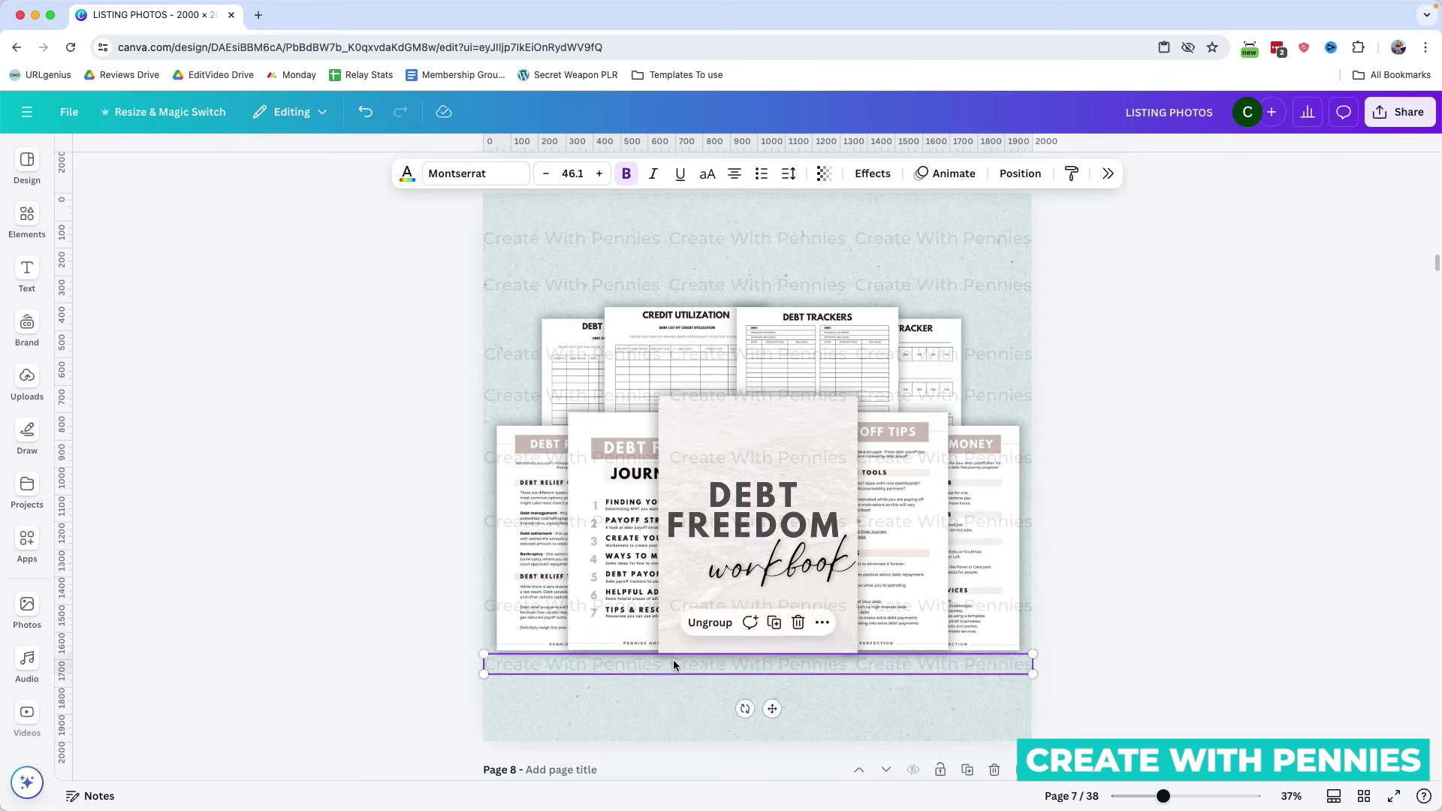
Step: Select all eight Create With Pennies watermark rows together
{"action": "left_click", "coordinate": [570, 610], "text": "shift"}
{"action": "left_click", "coordinate": [541, 571], "text": "shift"}
{"action": "left_click", "coordinate": [526, 522], "text": "shift"}
{"action": "left_click", "coordinate": [524, 460], "text": "shift"}
{"action": "left_click", "coordinate": [531, 397], "text": "shift"}
{"action": "left_click", "coordinate": [538, 350], "text": "shift"}
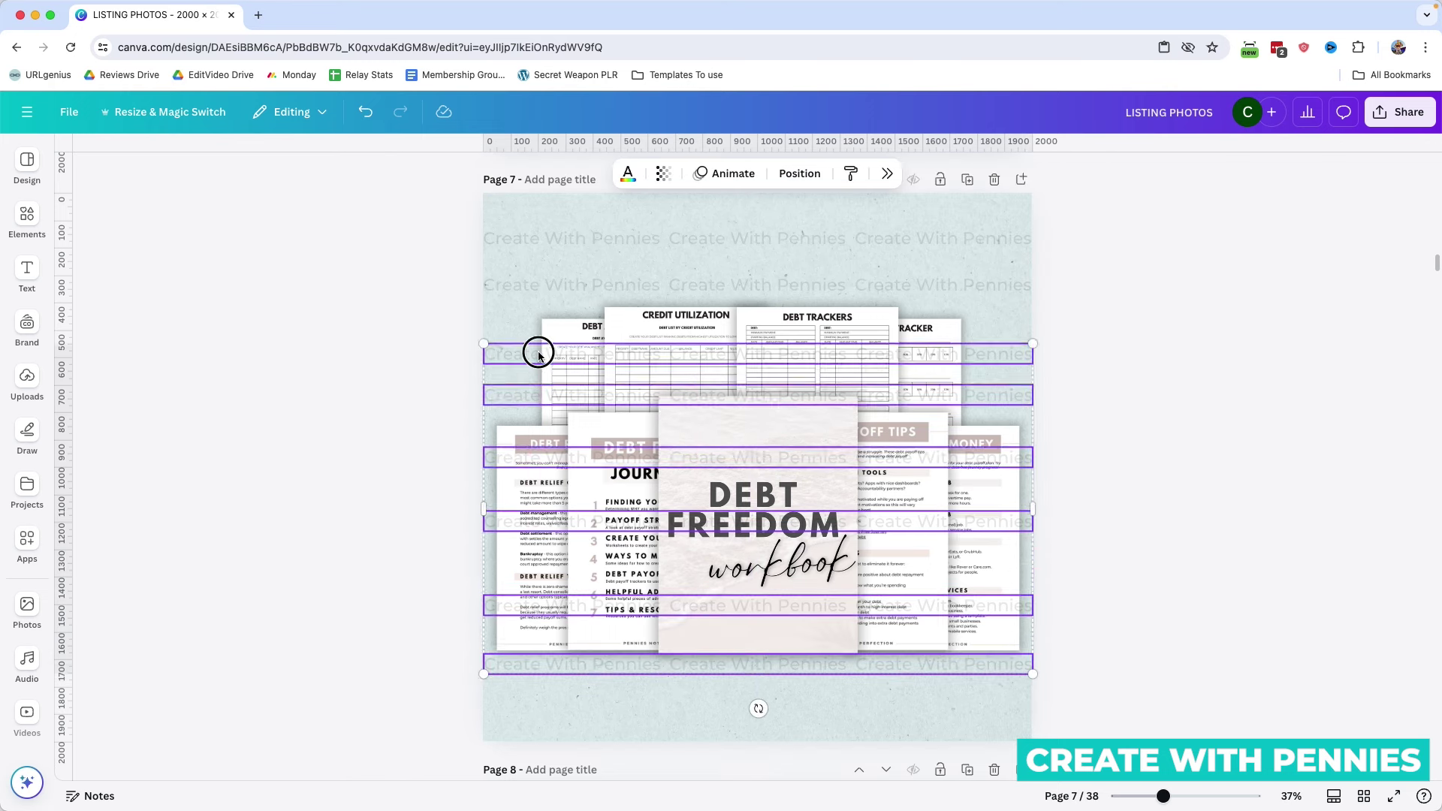
{"action": "left_click", "coordinate": [546, 285], "text": "shift"}
{"action": "left_click", "coordinate": [564, 238], "text": "shift"}
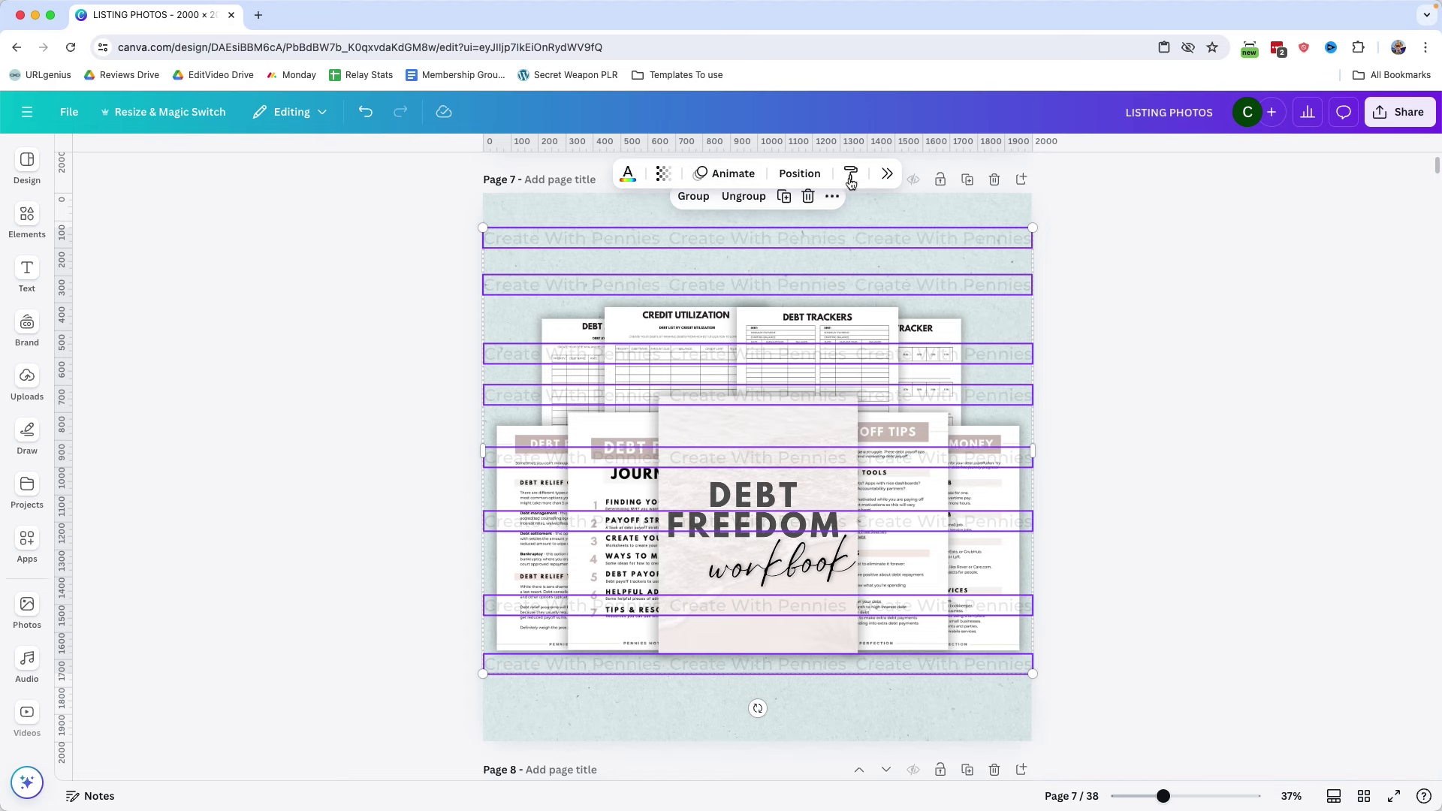
Step: Tidy up the rows to even spacing via Position, nudge them slightly lower, and deselect
{"action": "left_click", "coordinate": [886, 177]}
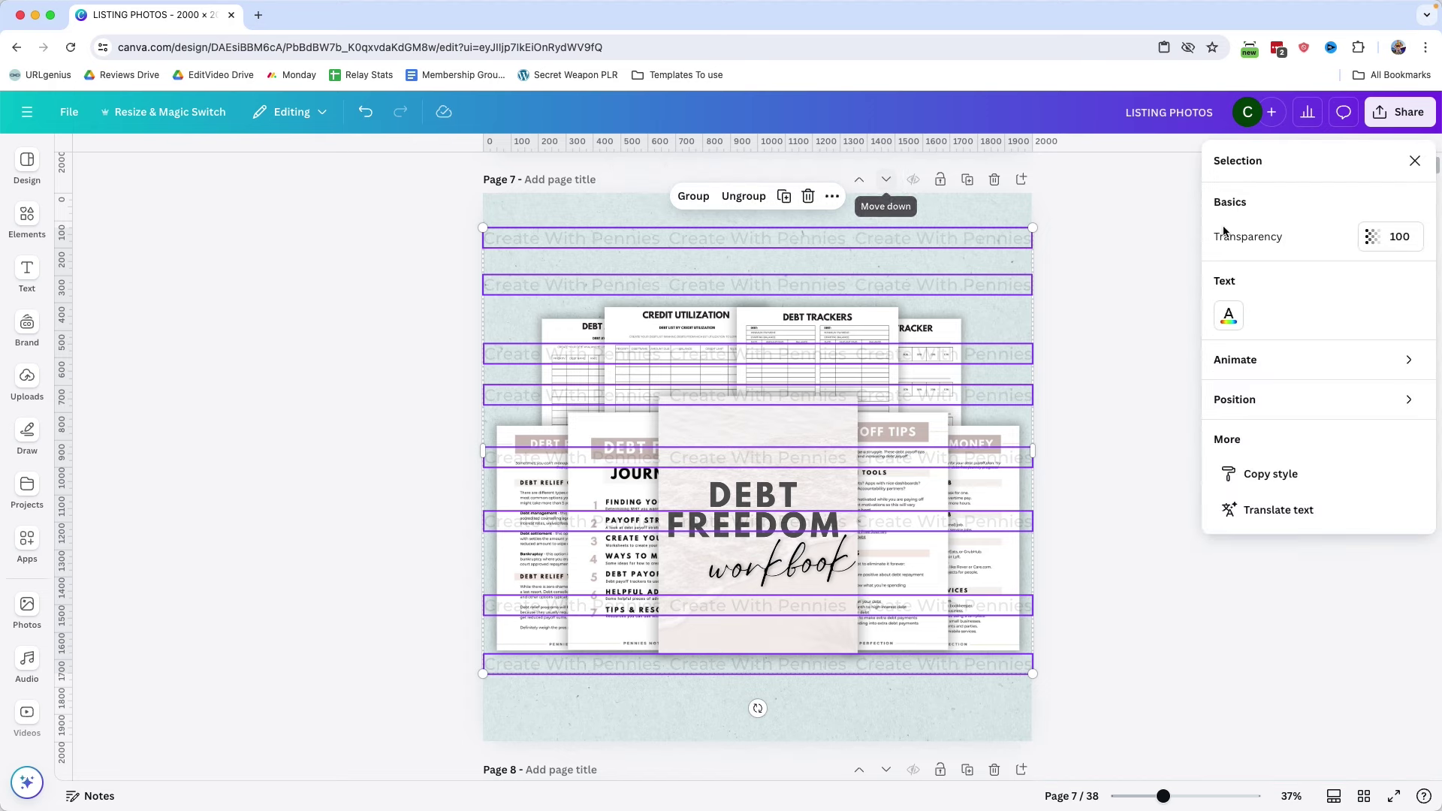
{"action": "left_click", "coordinate": [1407, 399]}
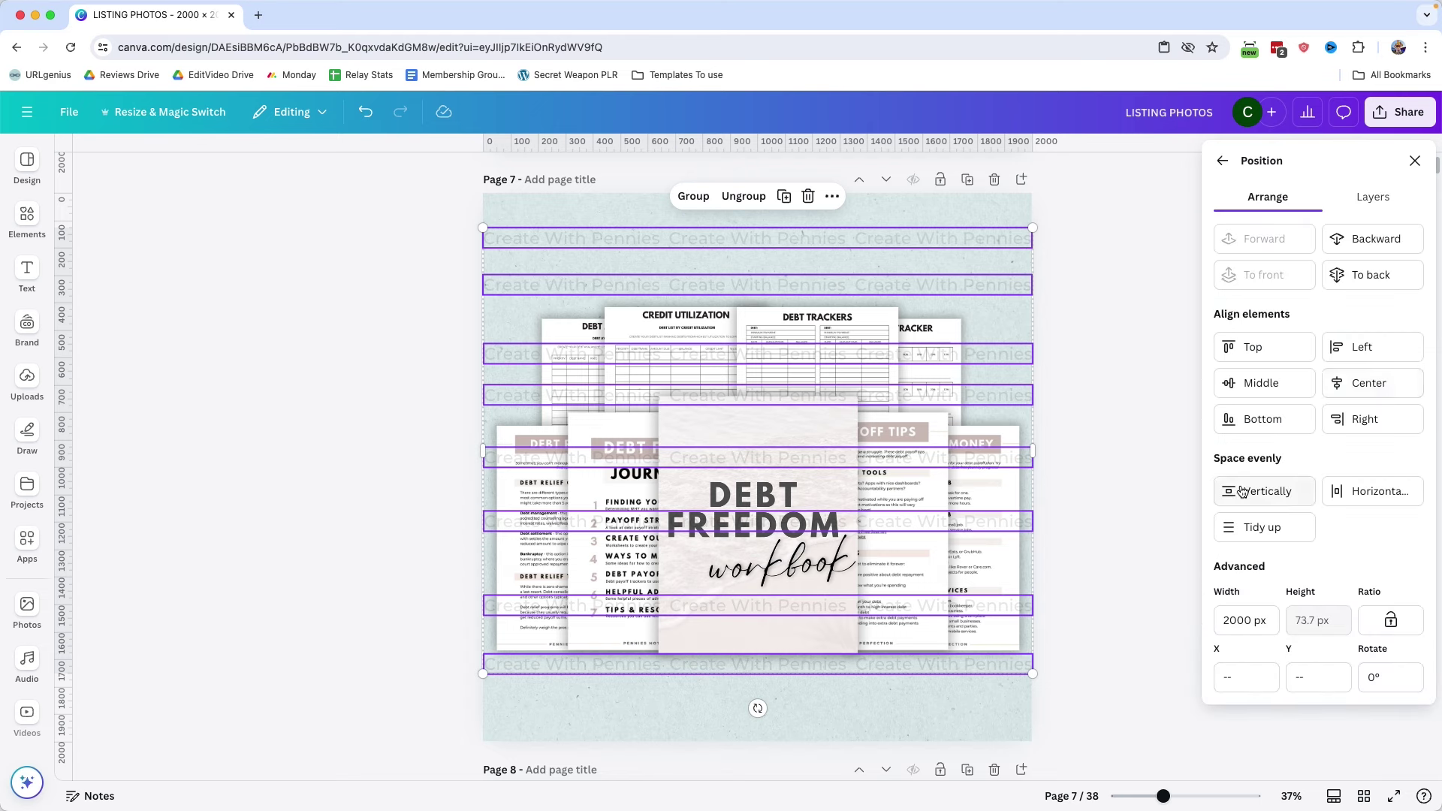
{"action": "left_click", "coordinate": [1270, 538]}
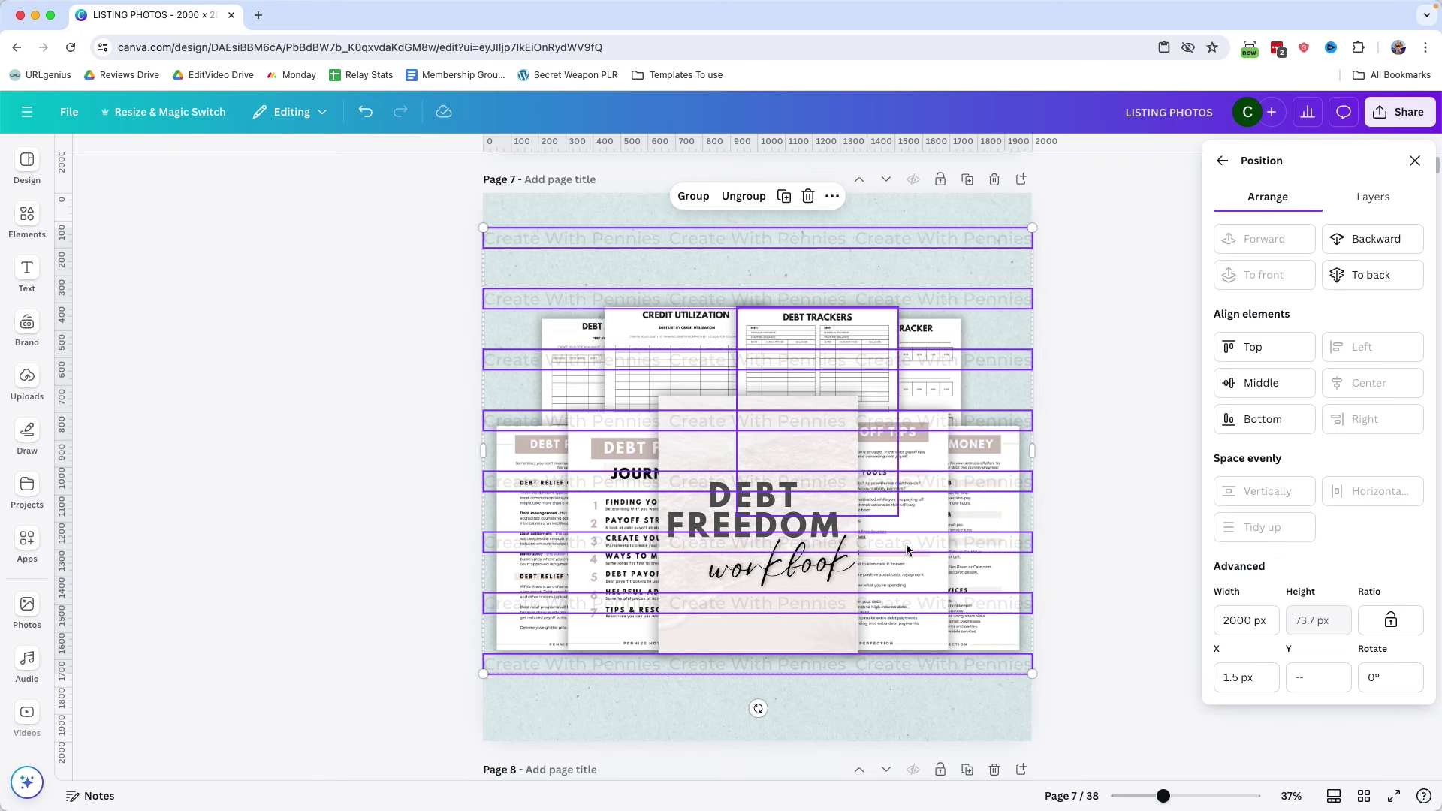
{"action": "left_click_drag", "start_coordinate": [883, 486], "coordinate": [882, 501]}
{"action": "left_click", "coordinate": [1101, 434]}
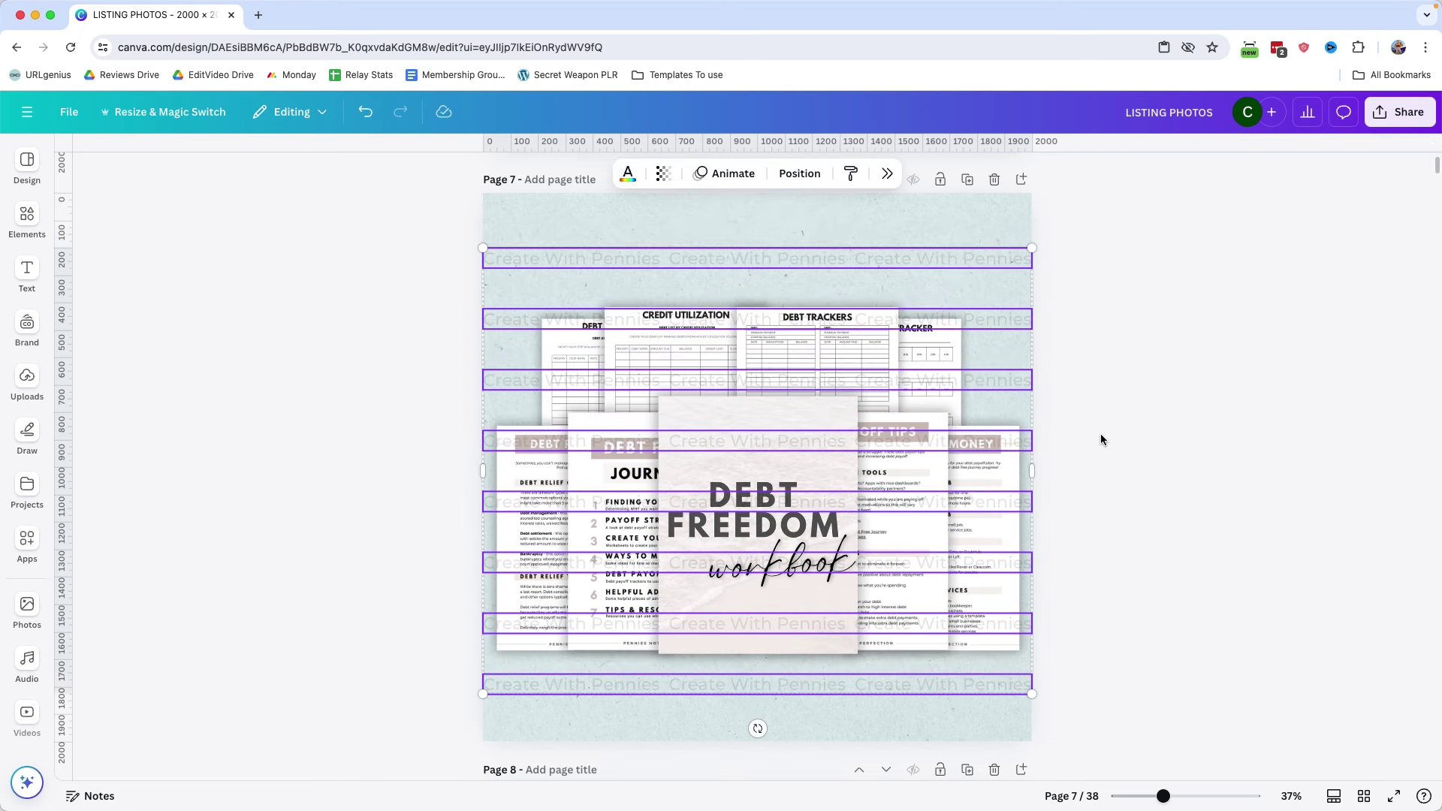
{"action": "left_click", "coordinate": [1102, 433]}
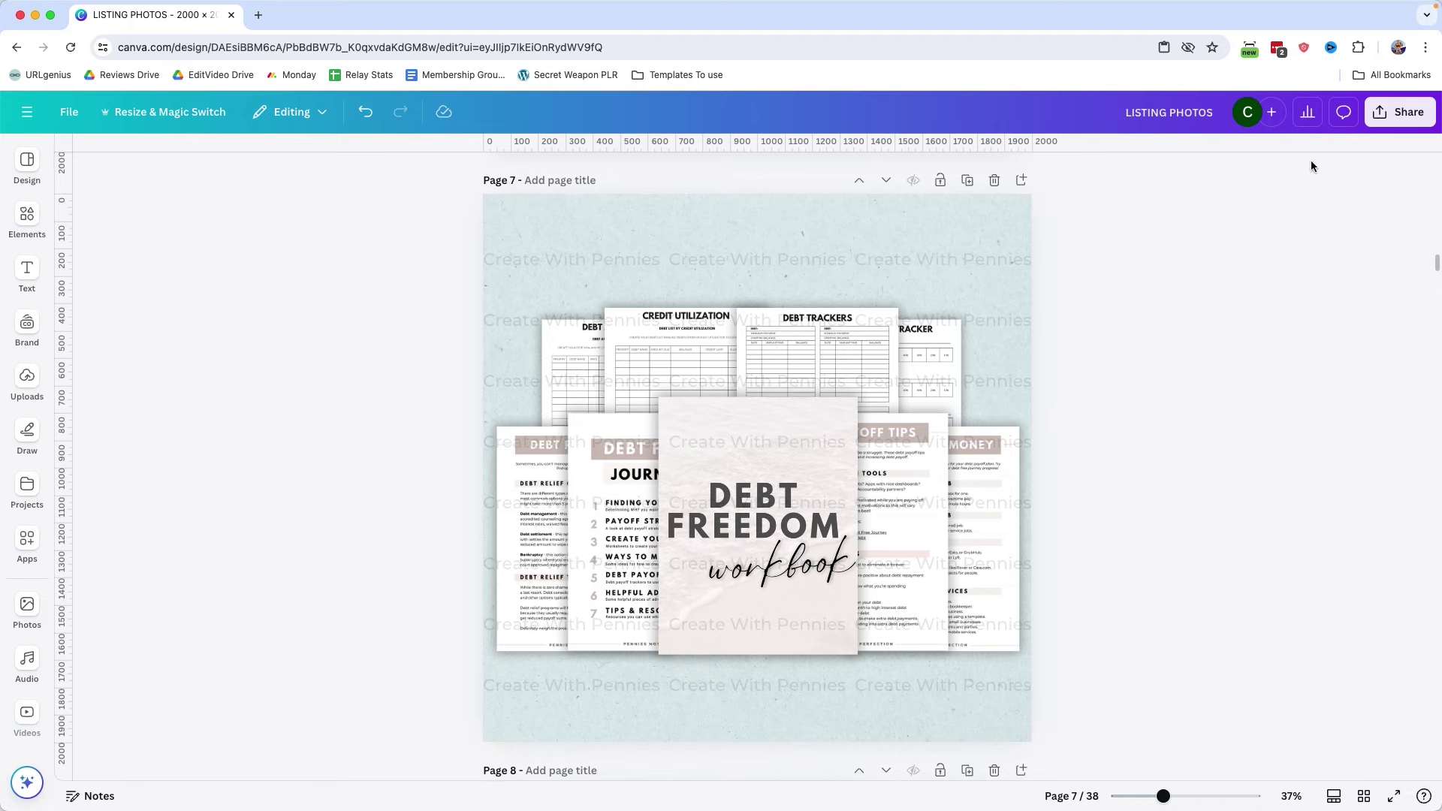
Step: Download only the current Page 7 as a PNG file
{"action": "left_click", "coordinate": [1384, 118]}
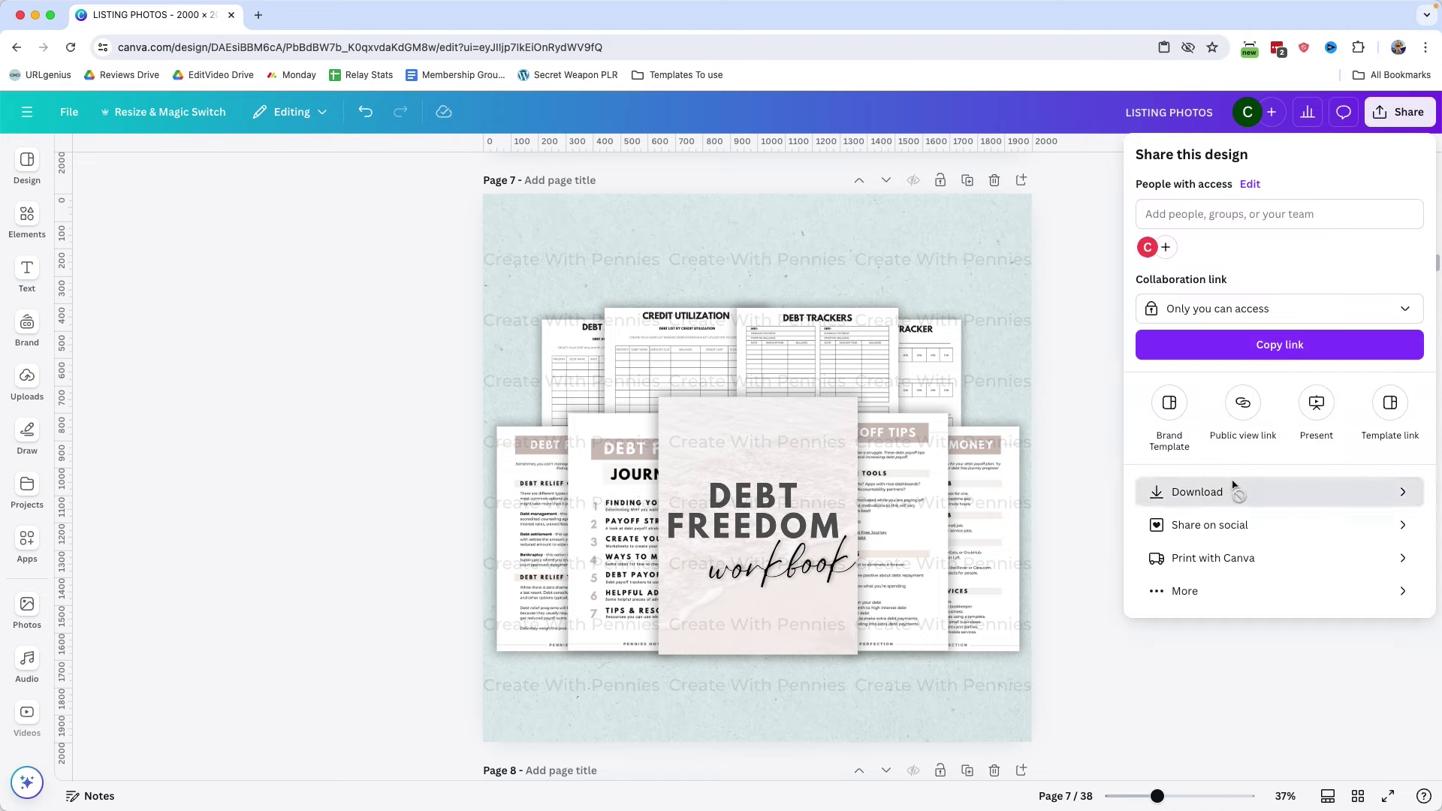
{"action": "left_click", "coordinate": [1148, 490]}
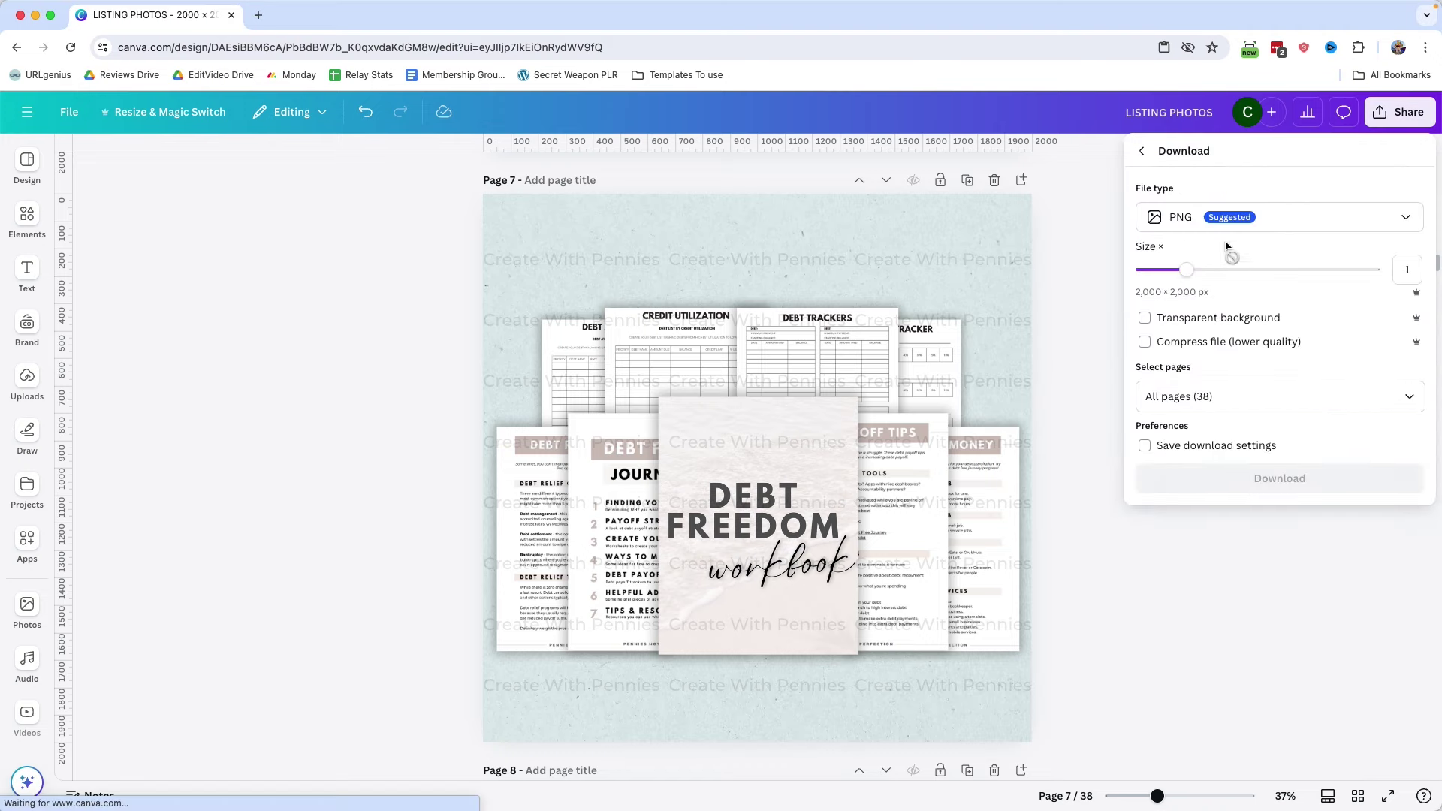
{"action": "left_click", "coordinate": [1407, 396]}
{"action": "left_click", "coordinate": [1409, 441]}
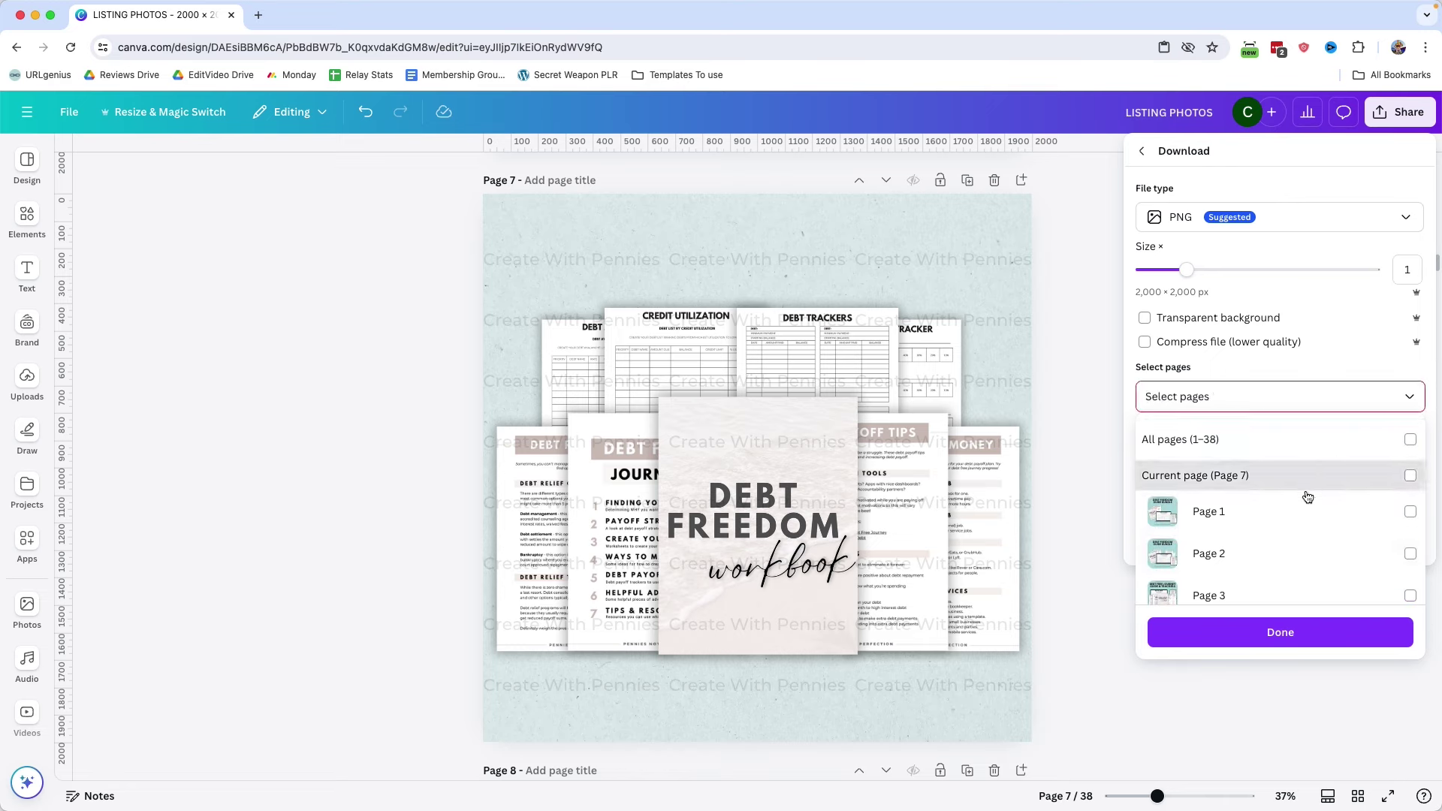
{"action": "left_click", "coordinate": [1310, 476]}
{"action": "left_click", "coordinate": [1261, 633]}
{"action": "left_click", "coordinate": [1253, 481]}
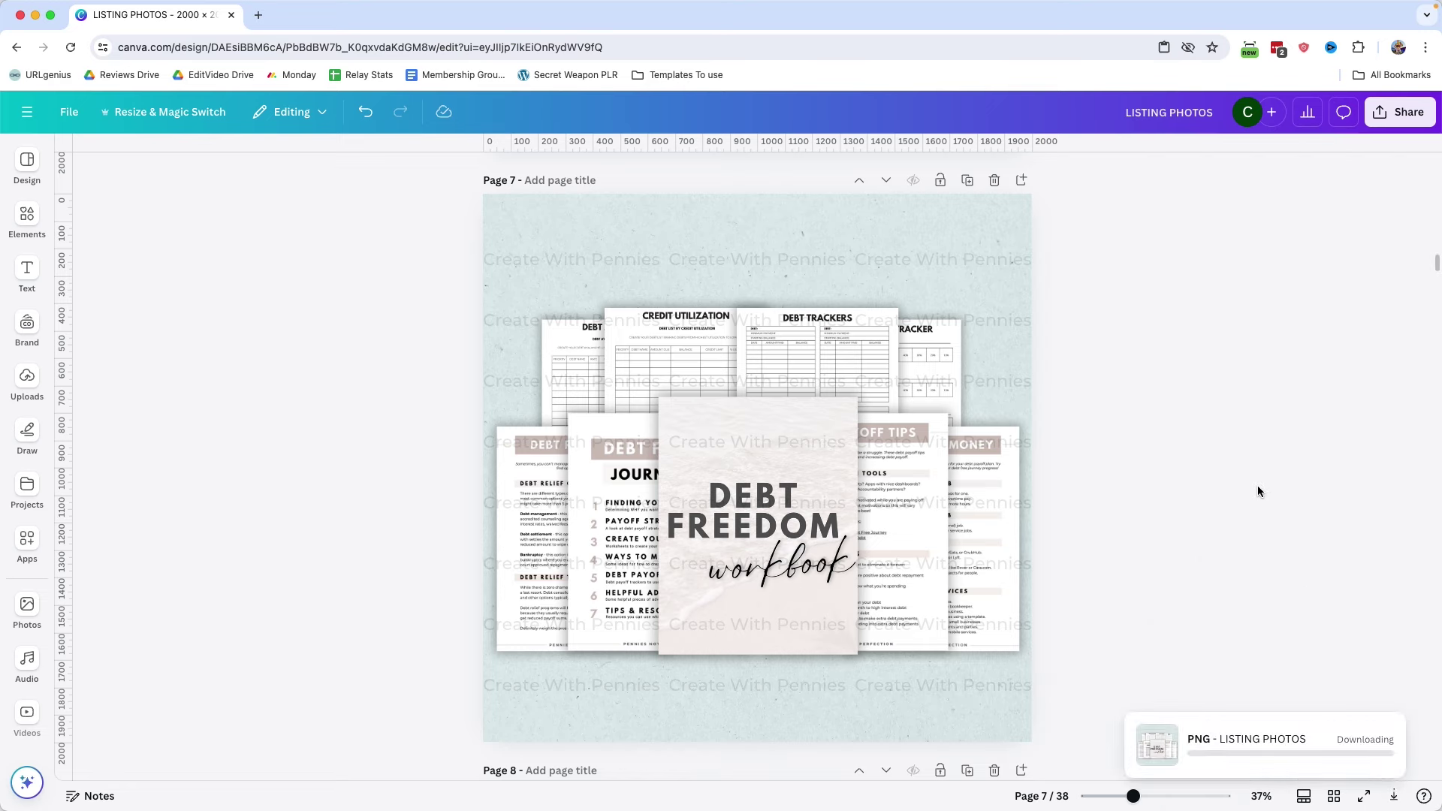